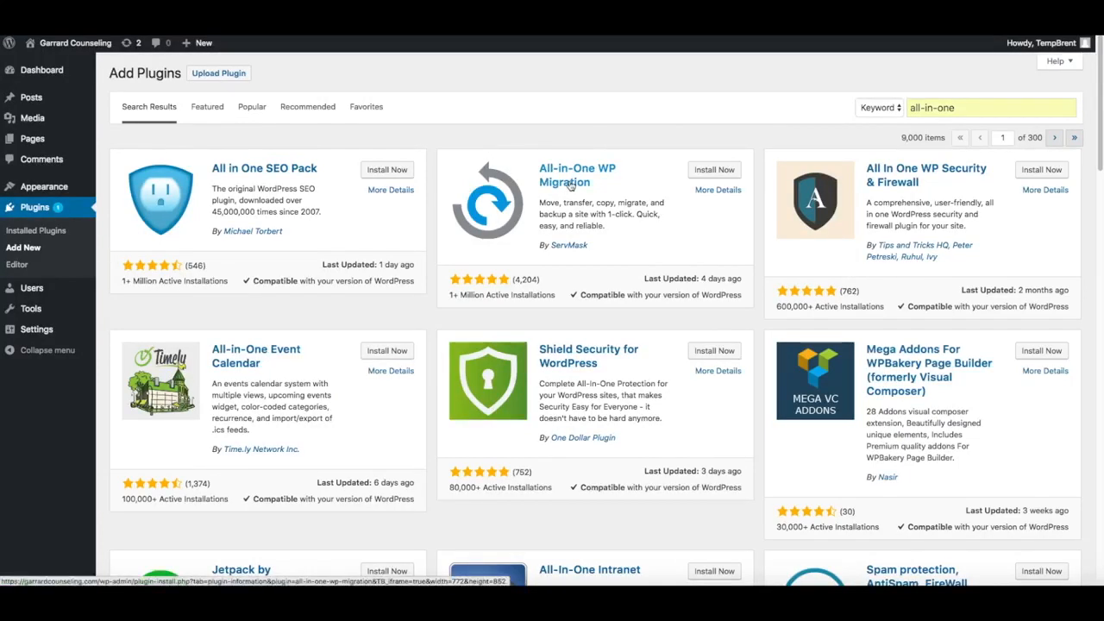
- Review the plugin details of All-in-One WP Migration, including its description and ratings, and close them
click(569, 184)
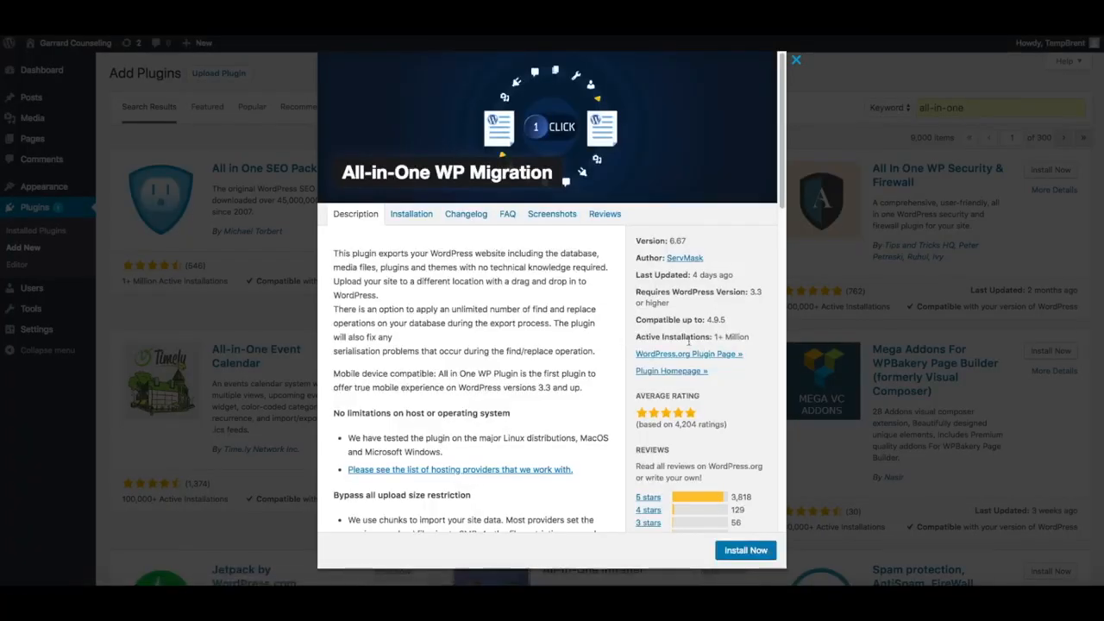
scroll(474, 342, down, 15)
scroll(474, 341, down, 2)
scroll(659, 126, up, 20)
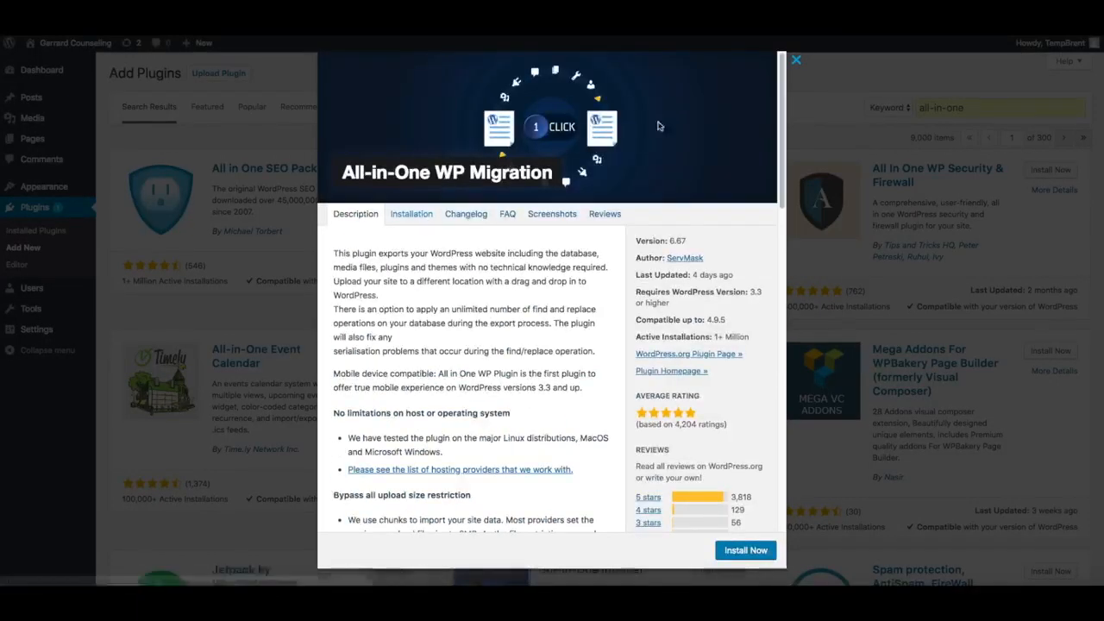
click(796, 62)
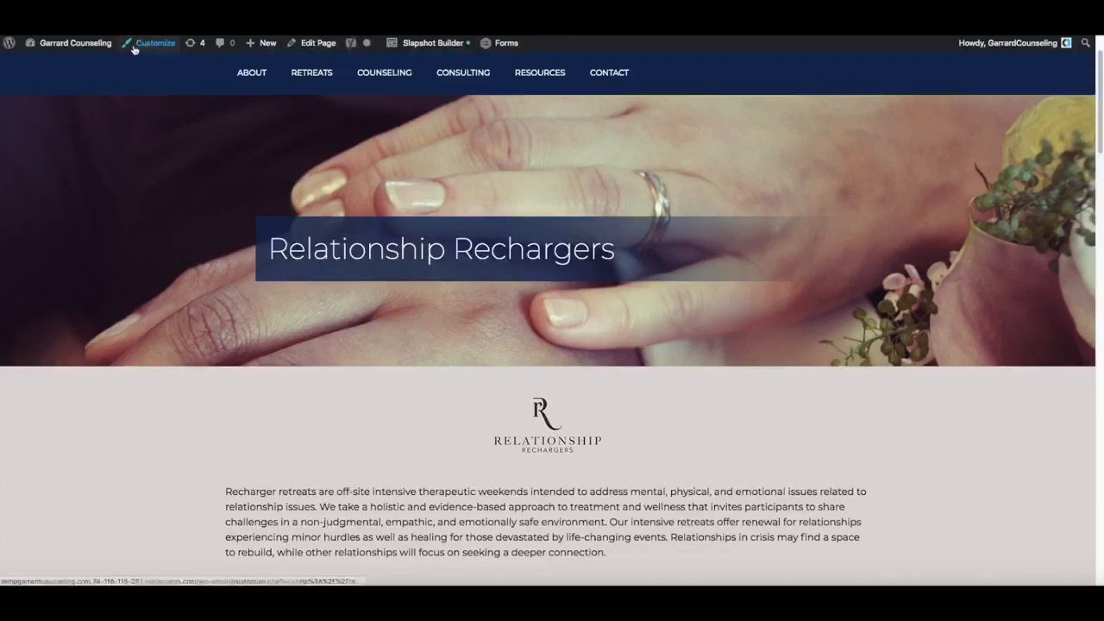
- In the temporary site's dashboard, find All-in-One WP Migration by searching new plugins for "all-in-one", and install and activate it
click(78, 44)
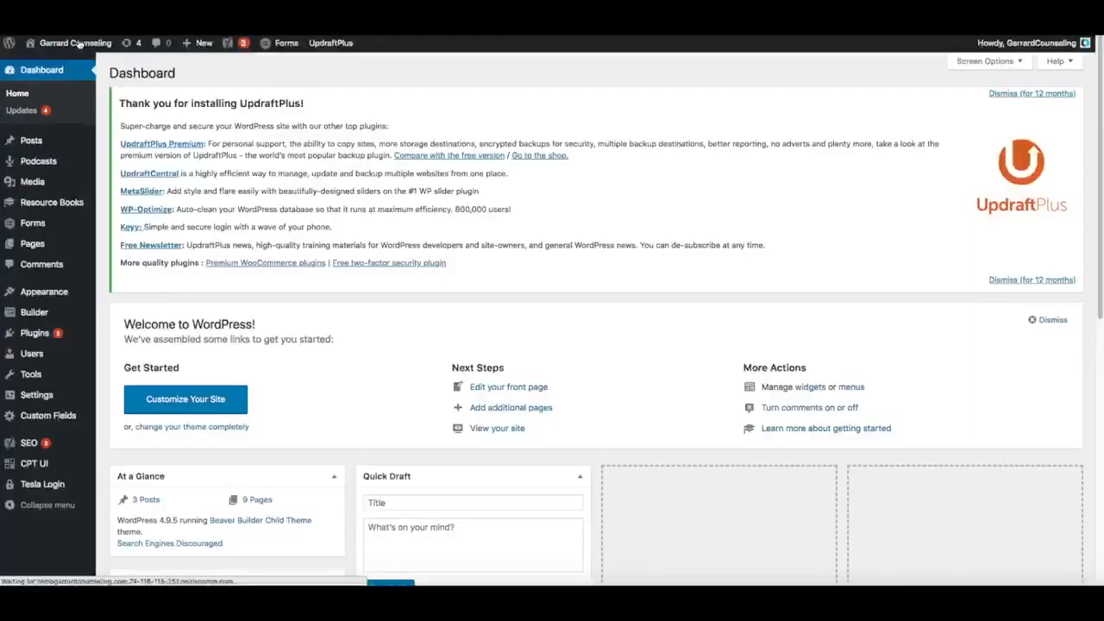
mouse_move(35, 337)
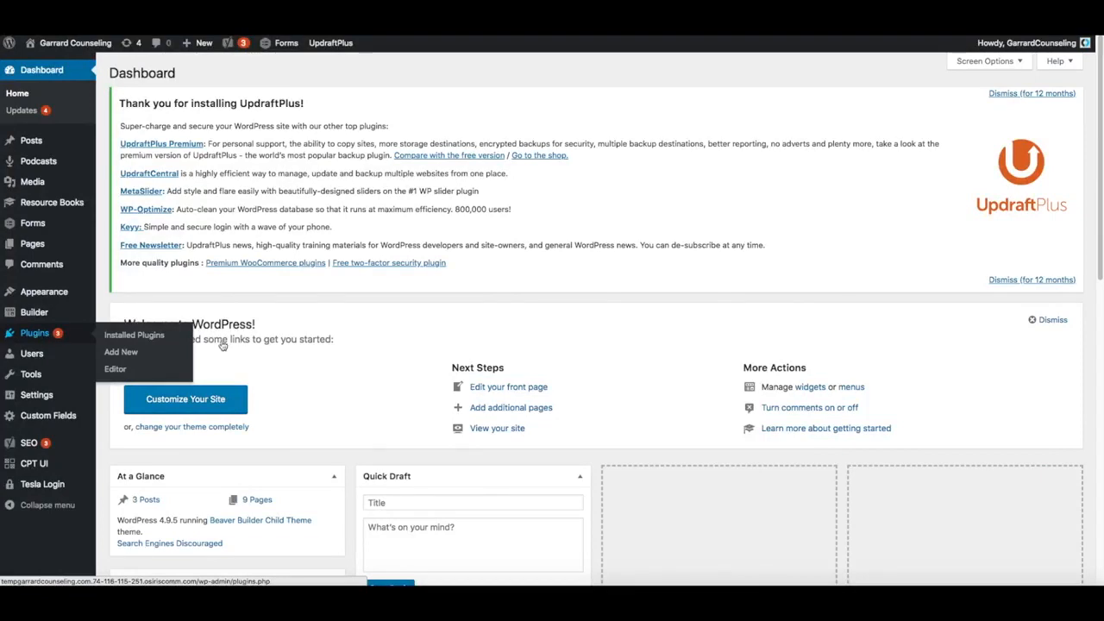
click(122, 353)
click(955, 108)
text(all-in)
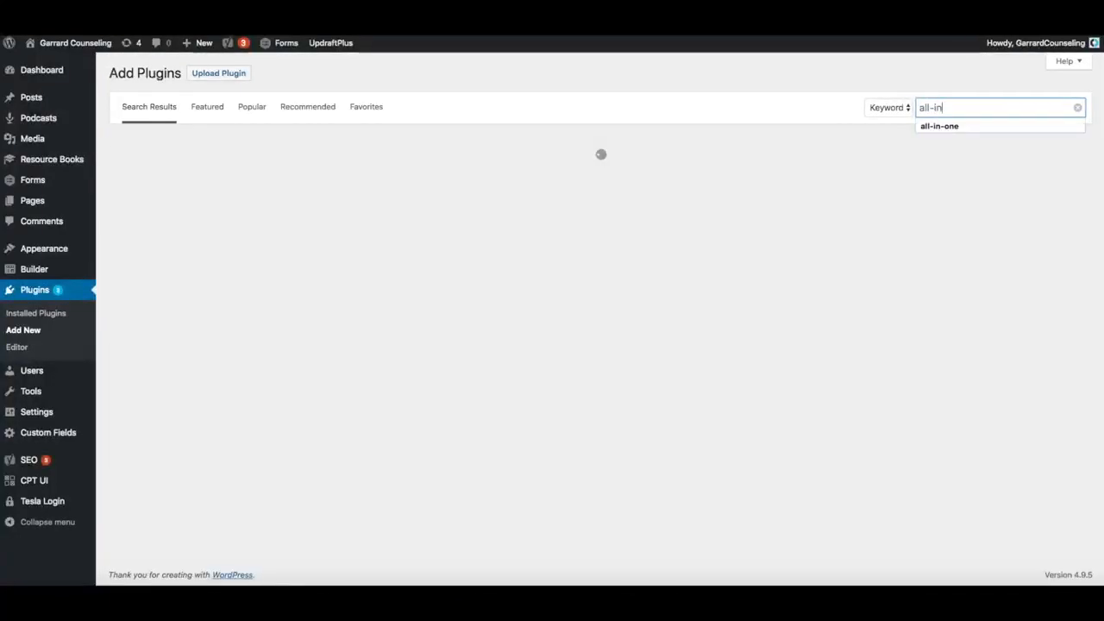
text(-one)
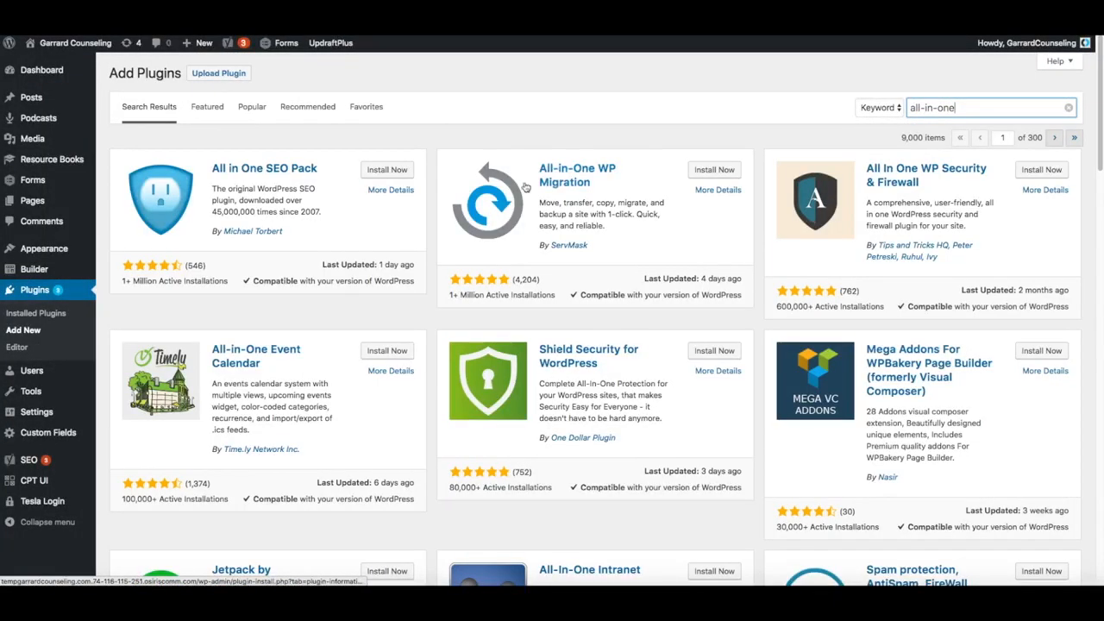
click(707, 173)
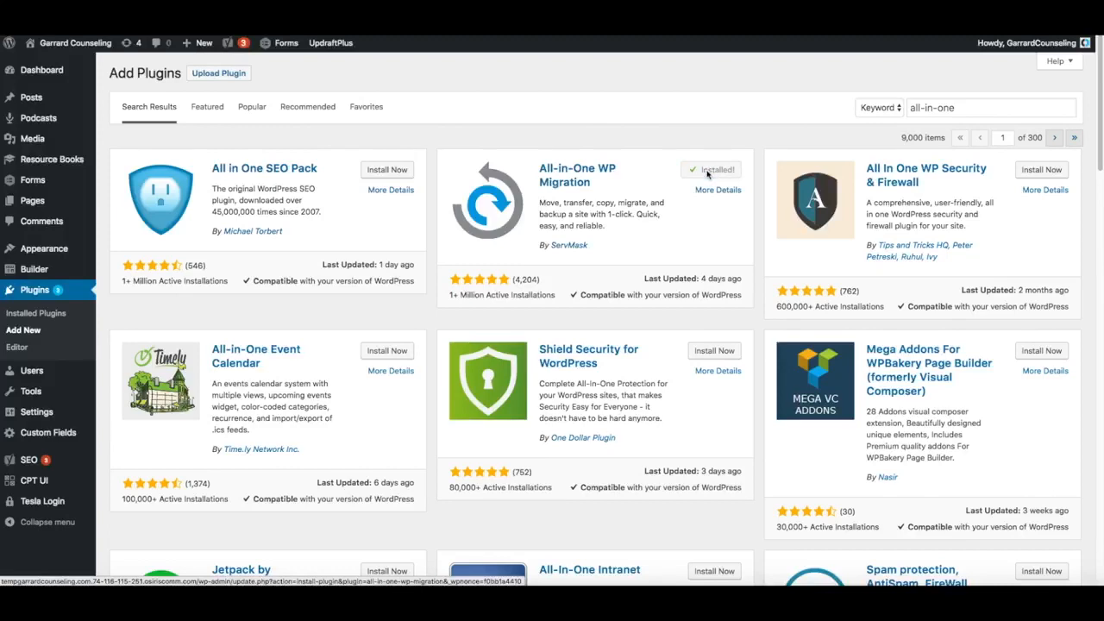
click(723, 171)
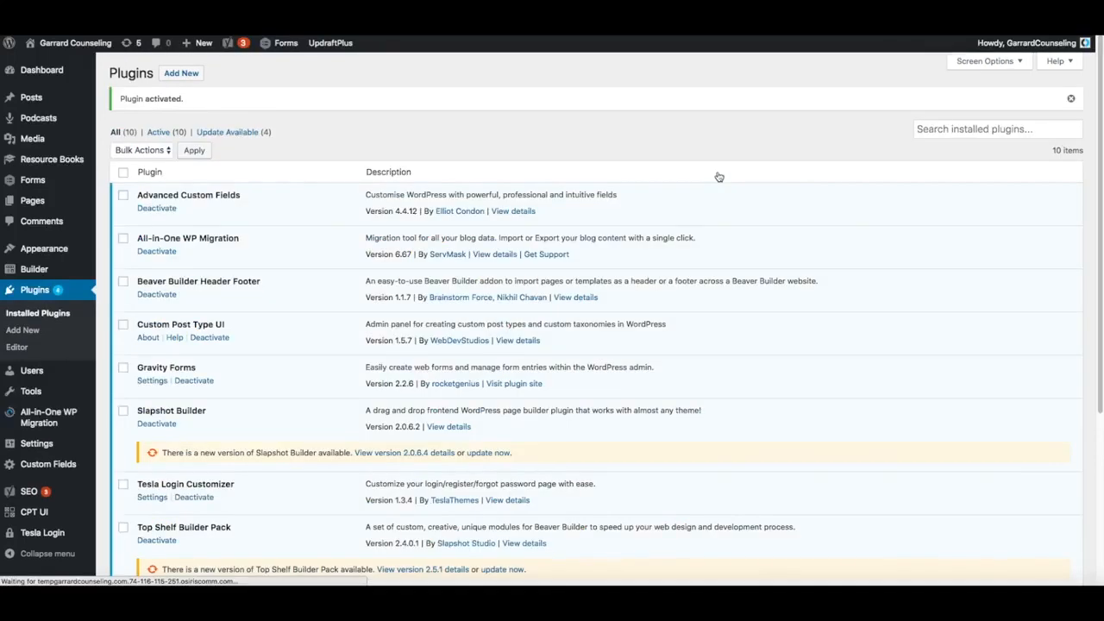
- Export the temporary site to a file with All-in-One WP Migration and download the resulting .wpress archive
click(36, 418)
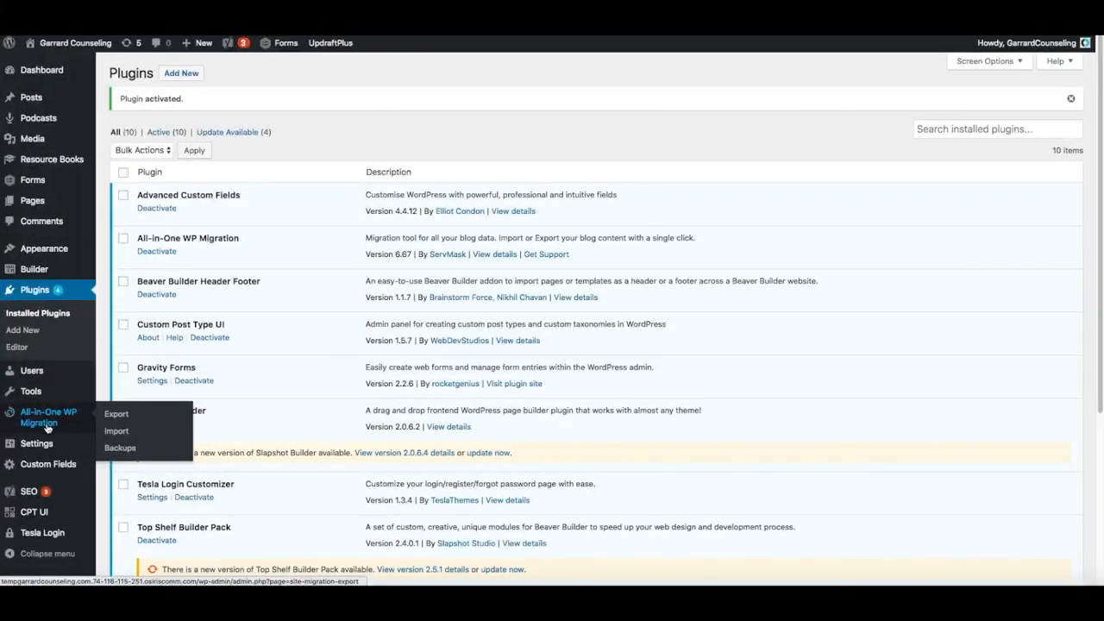
click(118, 418)
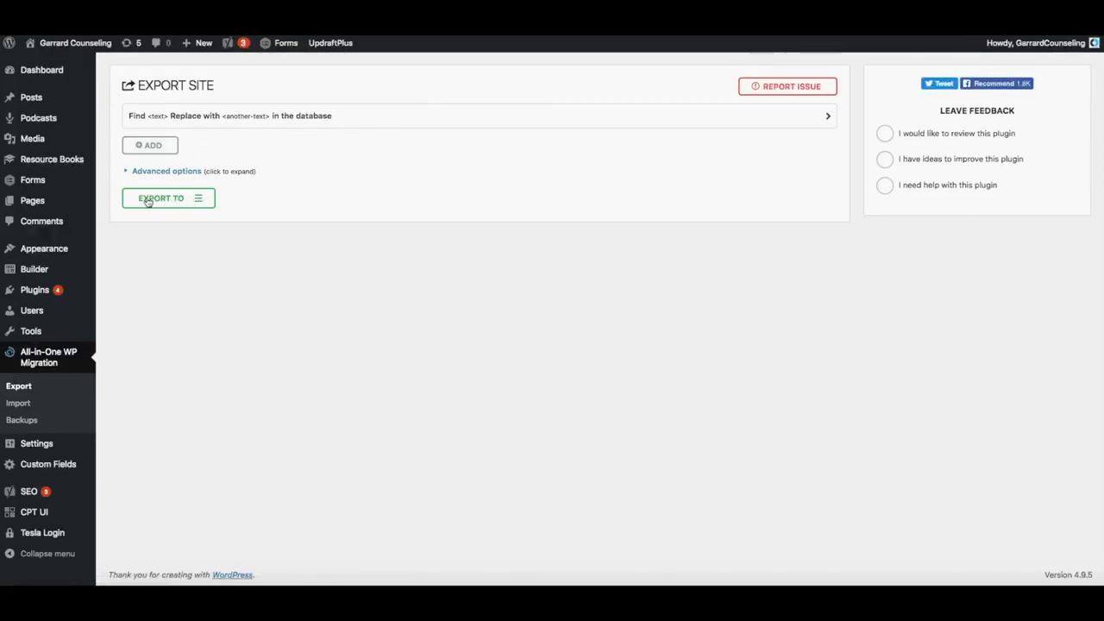
click(200, 200)
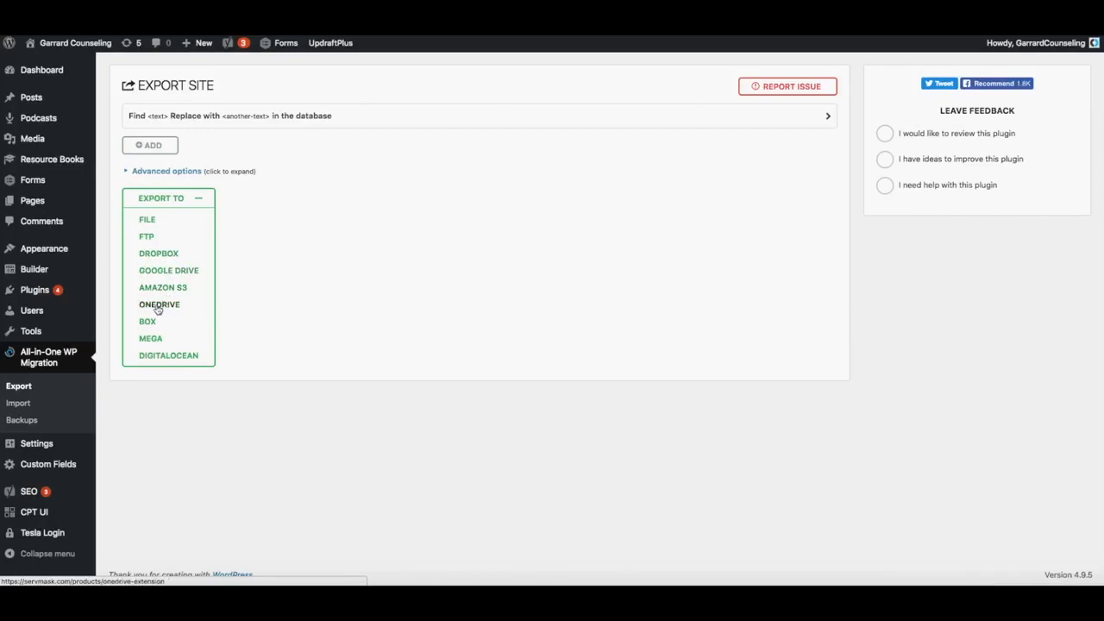
click(147, 220)
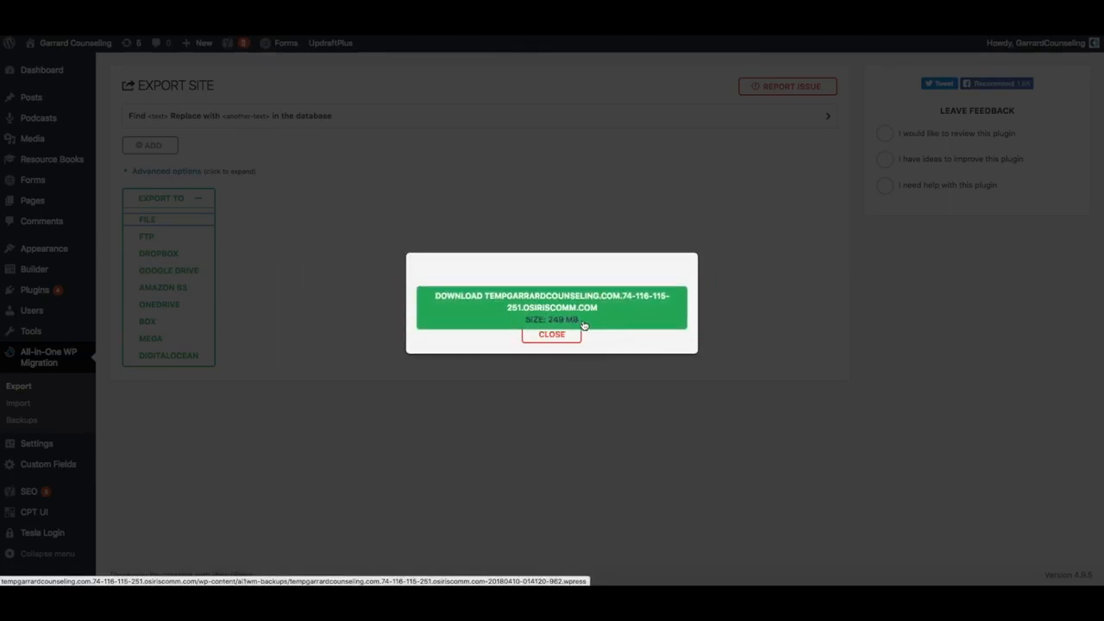
click(564, 308)
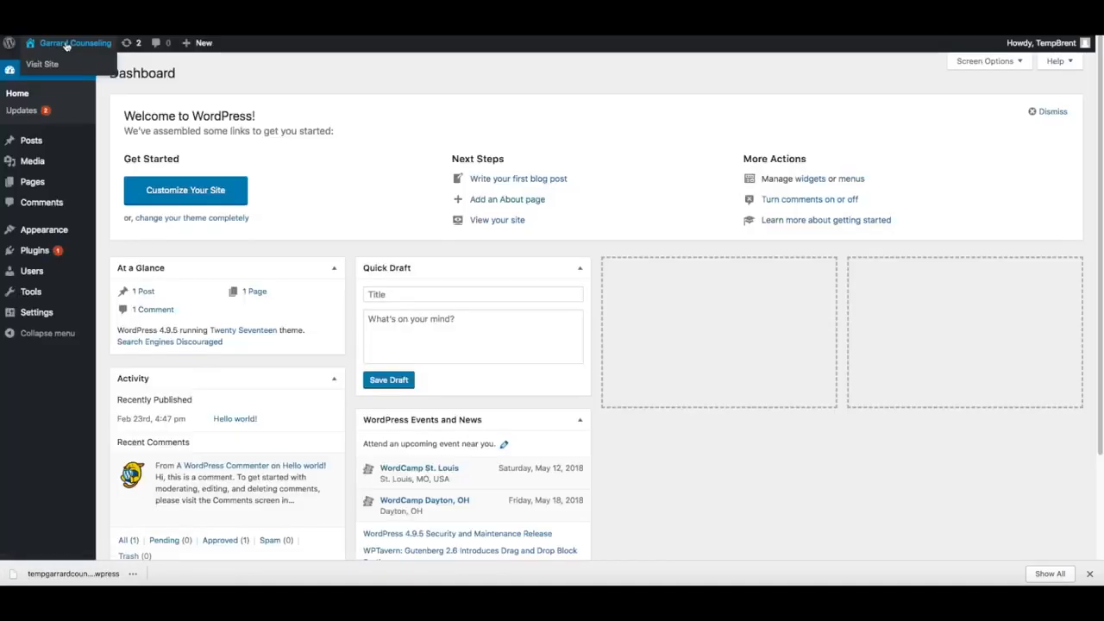
- Look over the front page of the new Garrard Counseling site and return to its dashboard
click(67, 43)
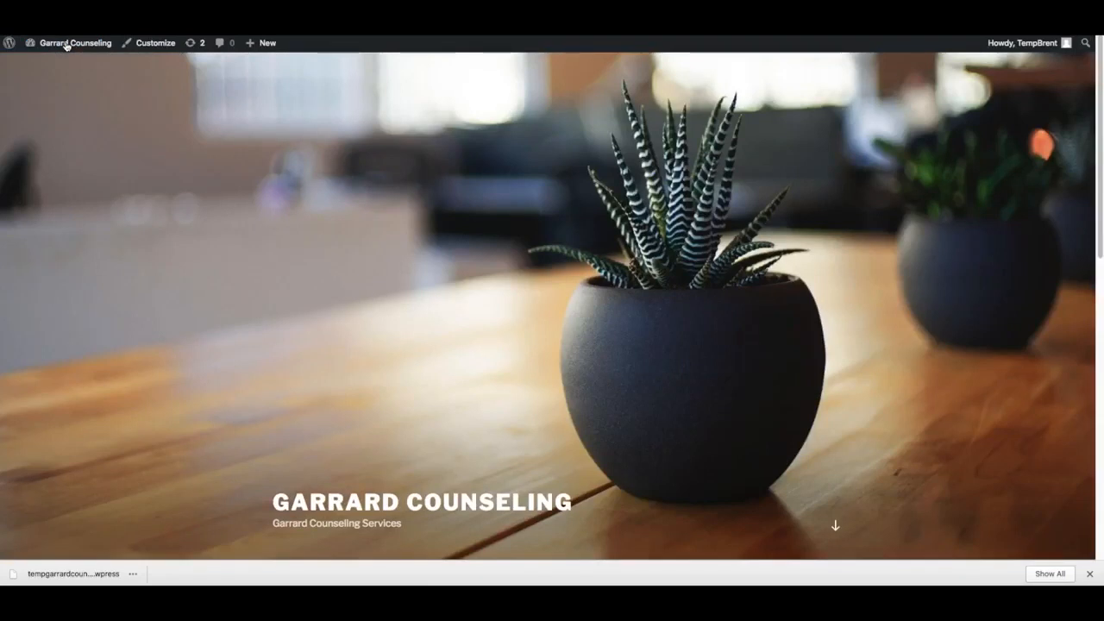
scroll(657, 373, down, 10)
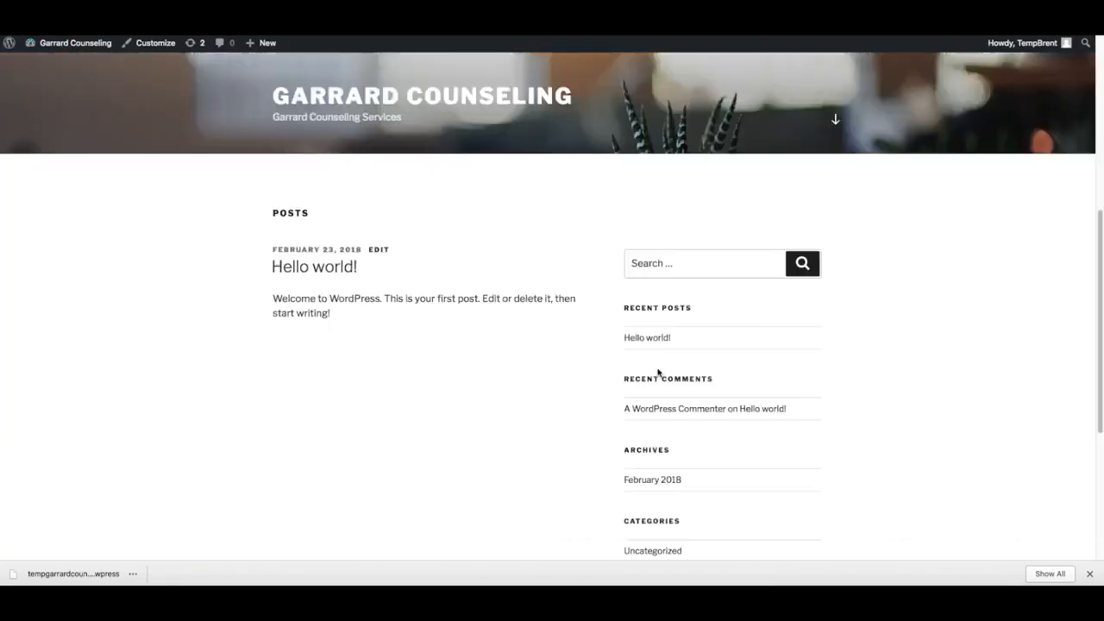
scroll(657, 373, up, 10)
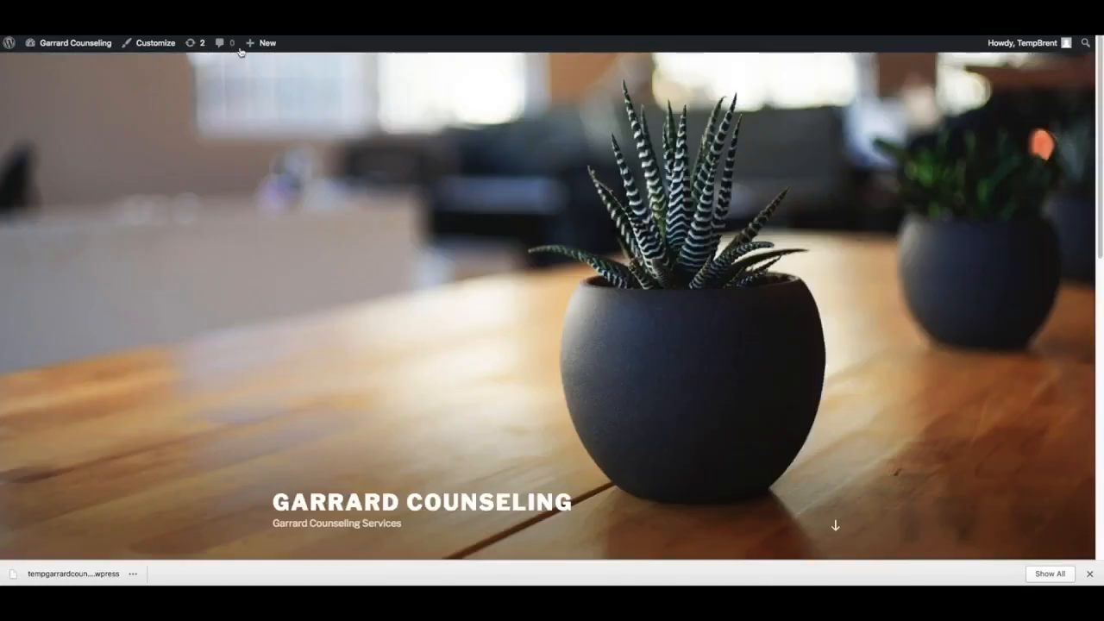
click(74, 43)
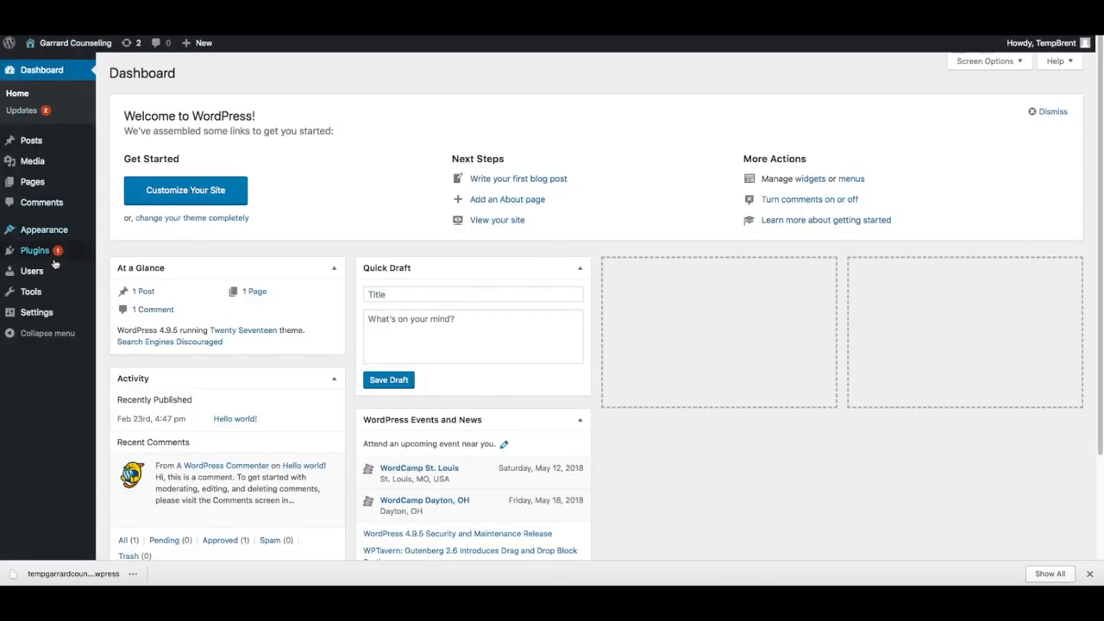
- Upload all-in-one-wp-migration.zip as a new plugin on the destination site, and install and activate it
mouse_move(55, 271)
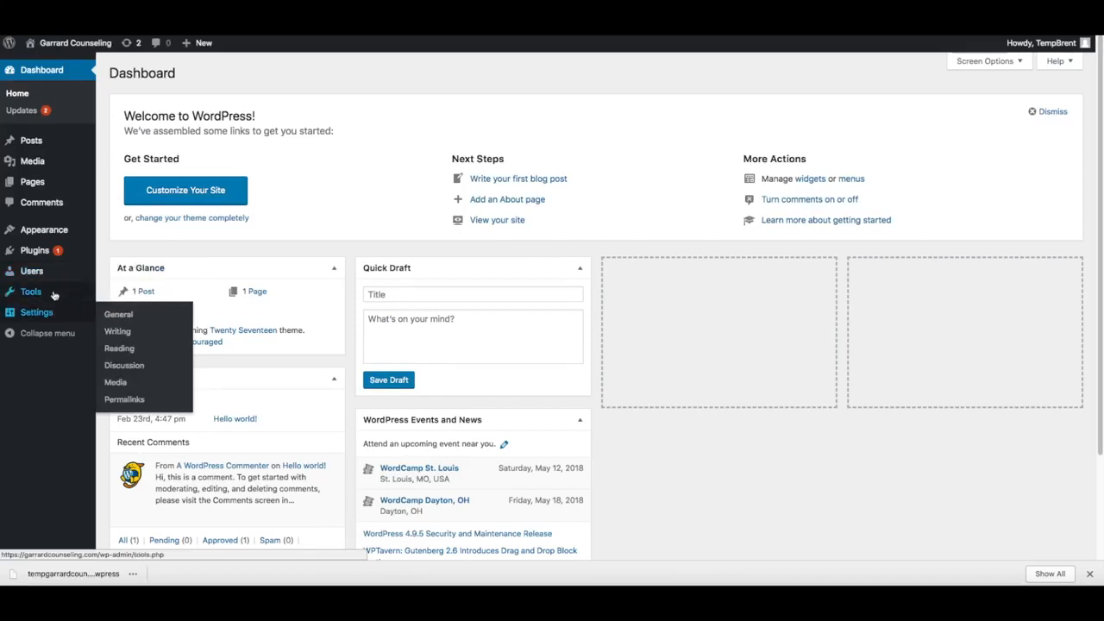
mouse_move(53, 307)
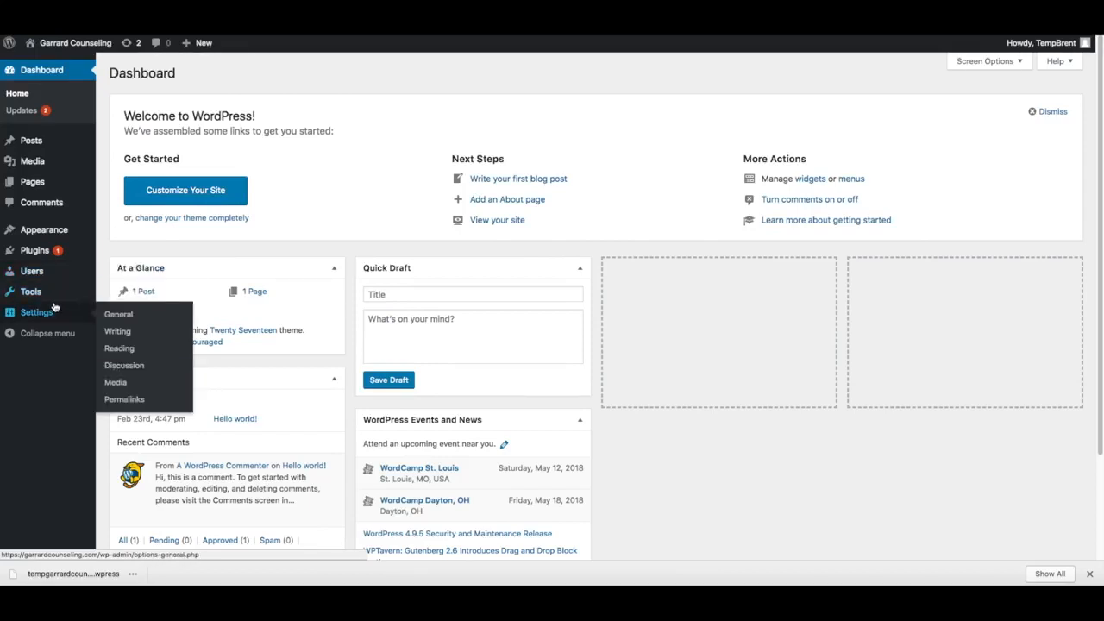
click(39, 254)
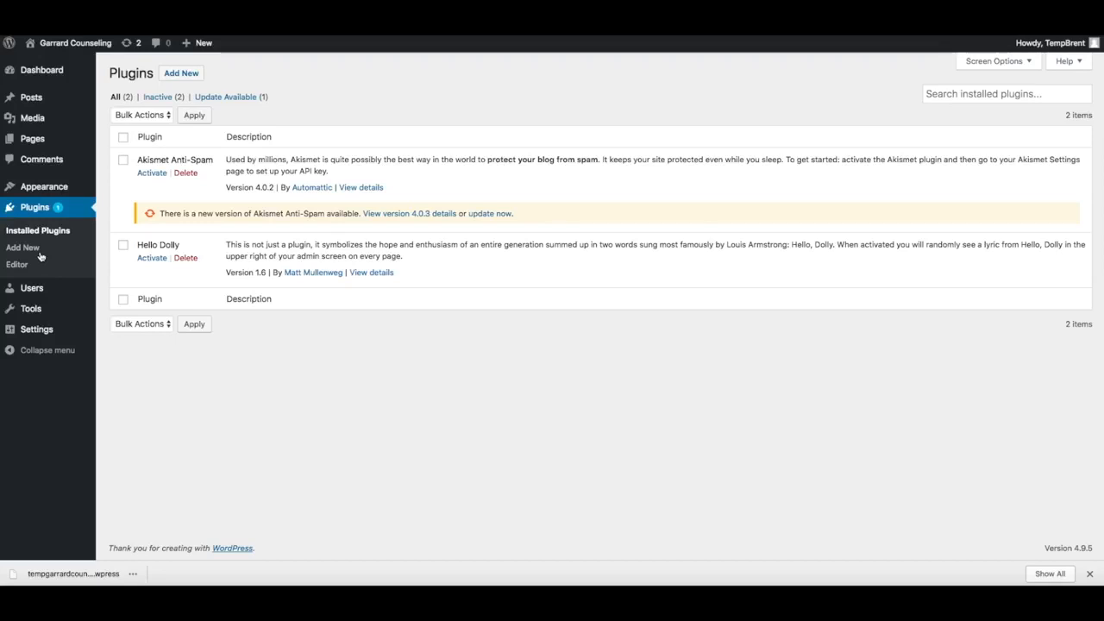
click(32, 251)
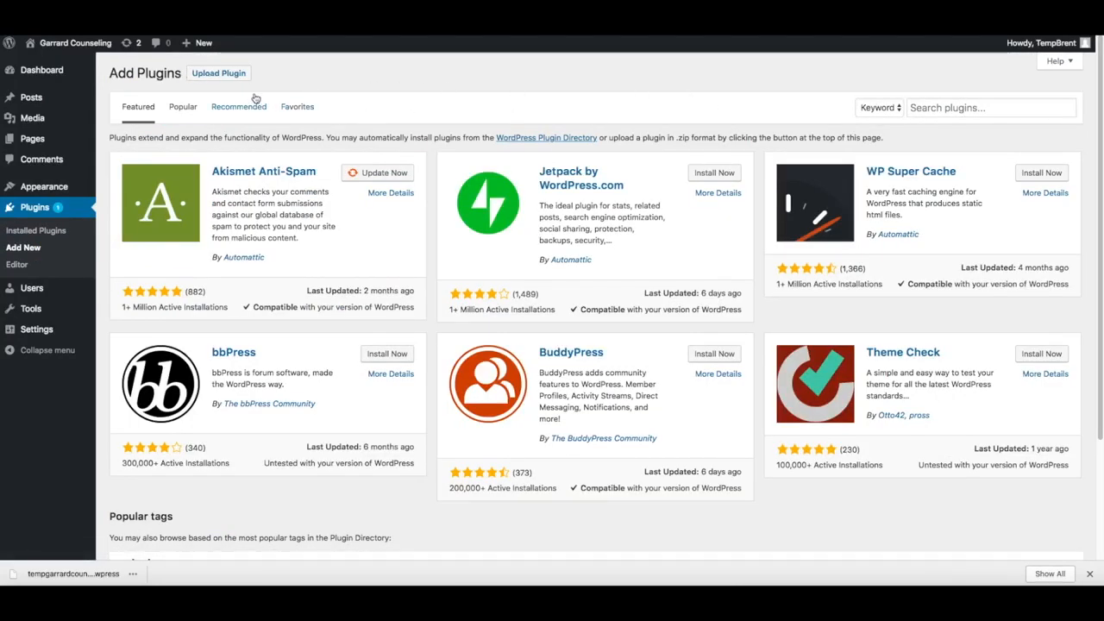
click(222, 77)
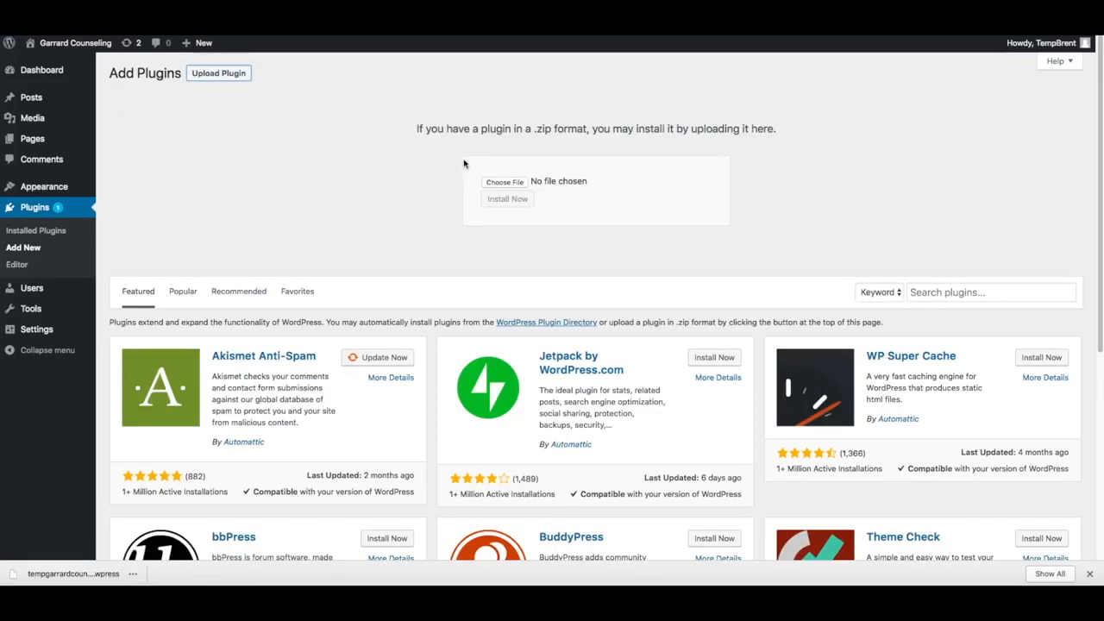
click(507, 183)
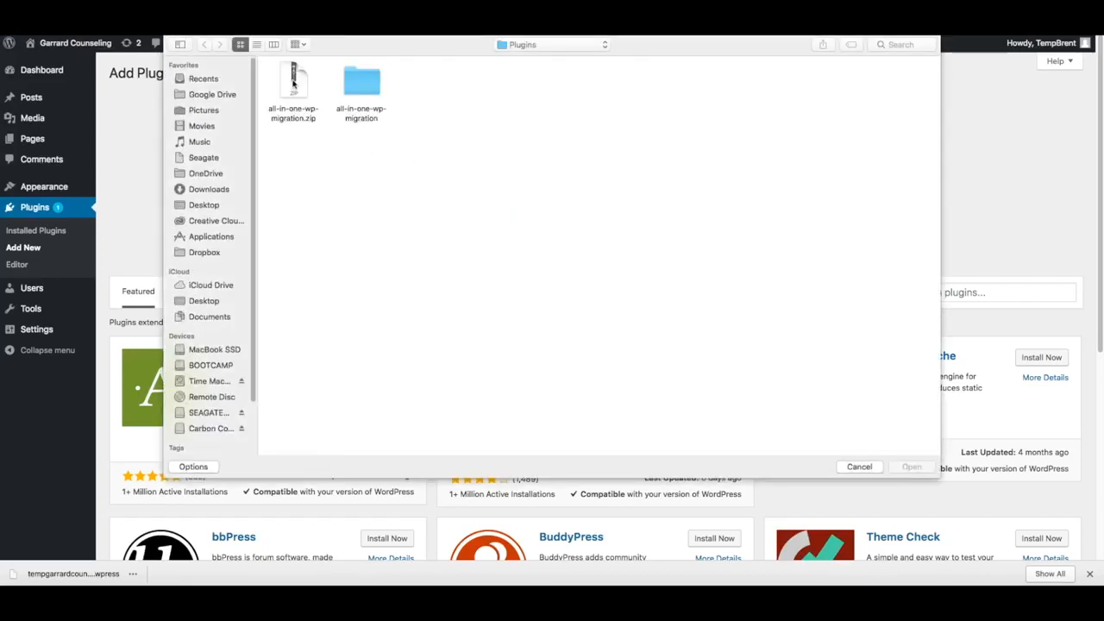
click(293, 81)
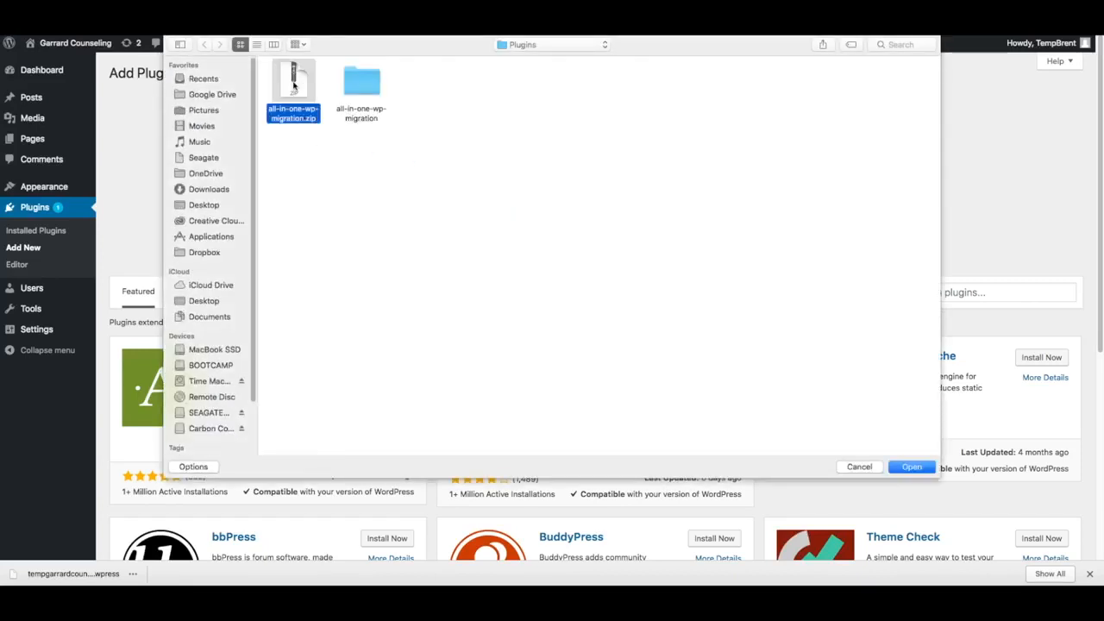
click(920, 469)
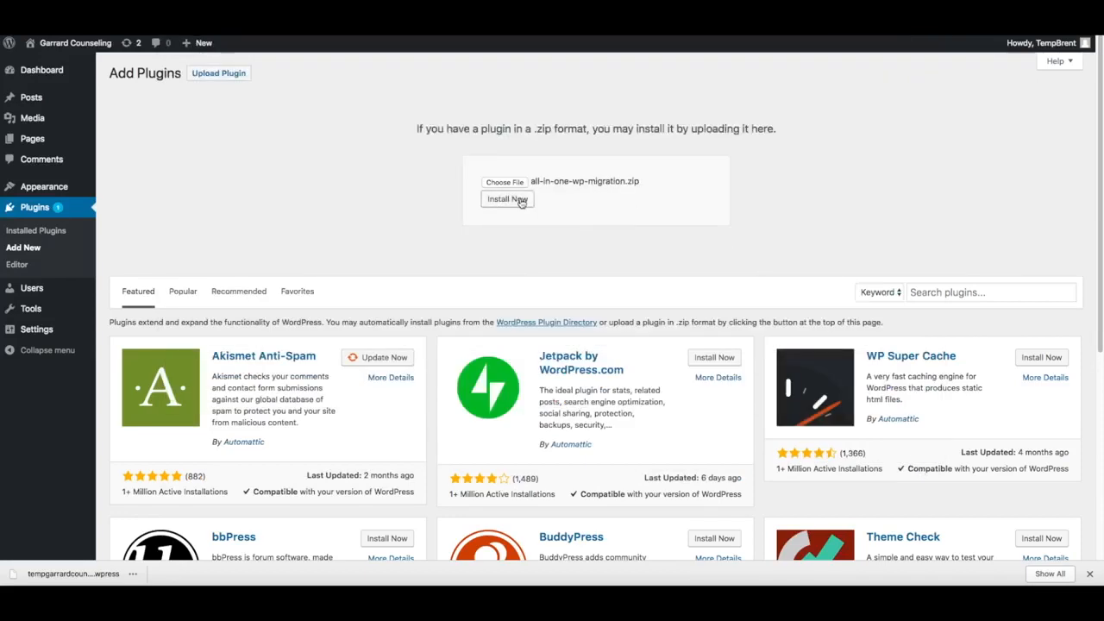
click(517, 200)
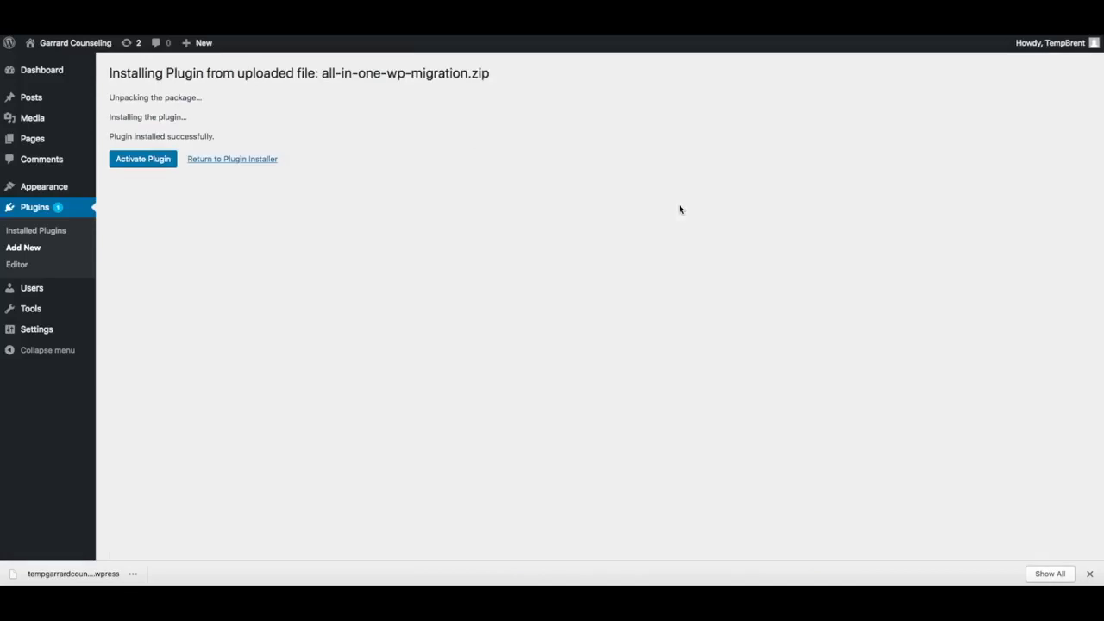
click(150, 163)
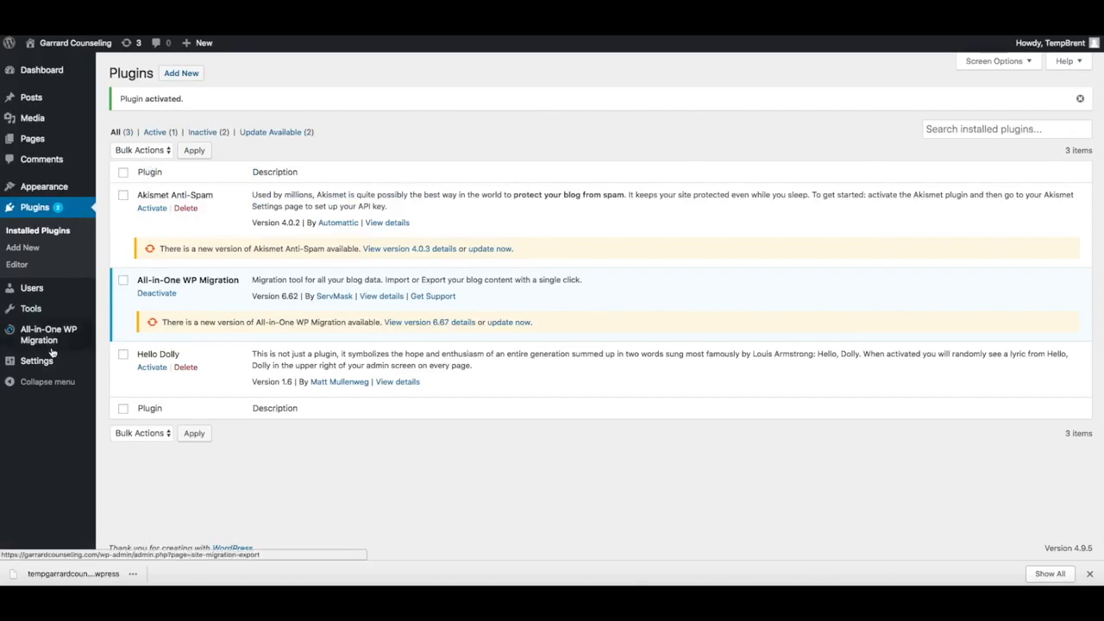
- Import the downloaded .wpress file into the destination site with All-in-One WP Migration and accept overwriting the existing website
mouse_move(47, 335)
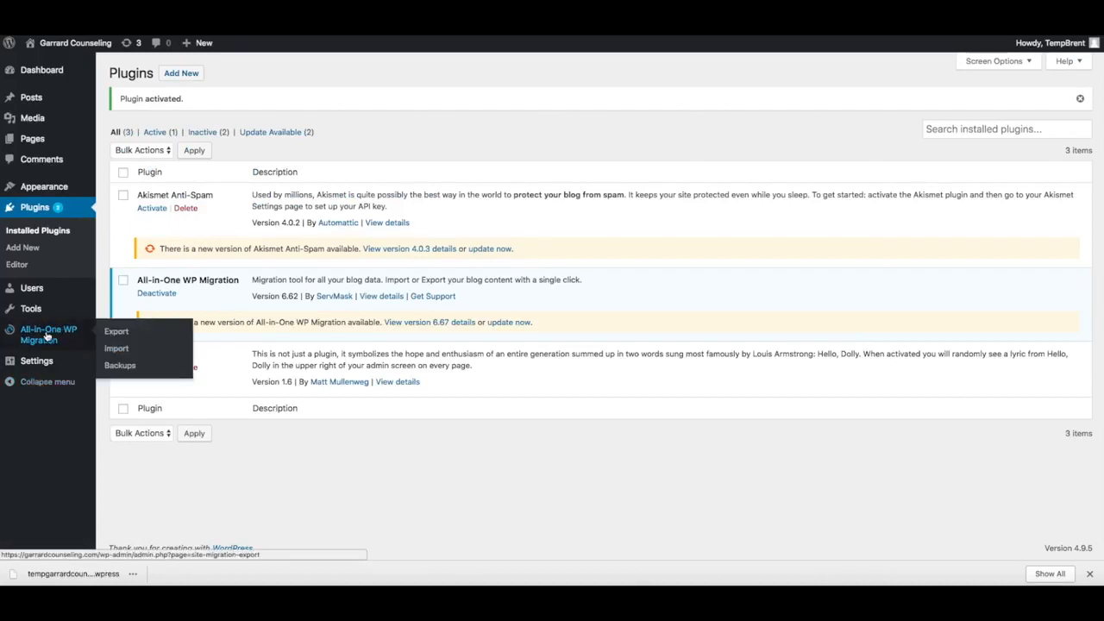
click(122, 350)
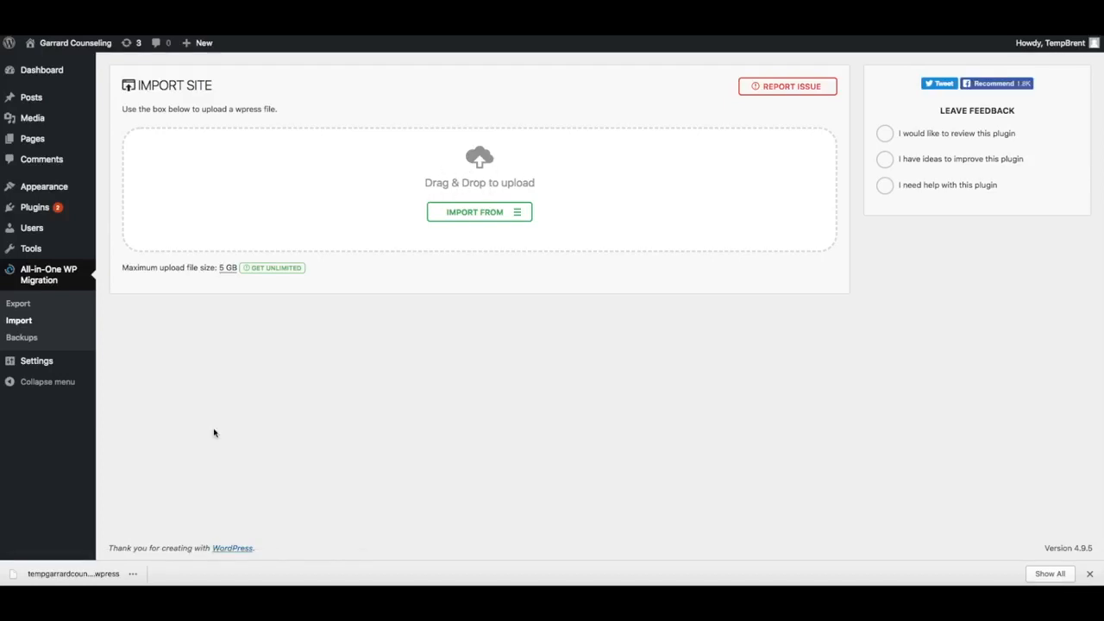
drag(70, 573, 453, 166)
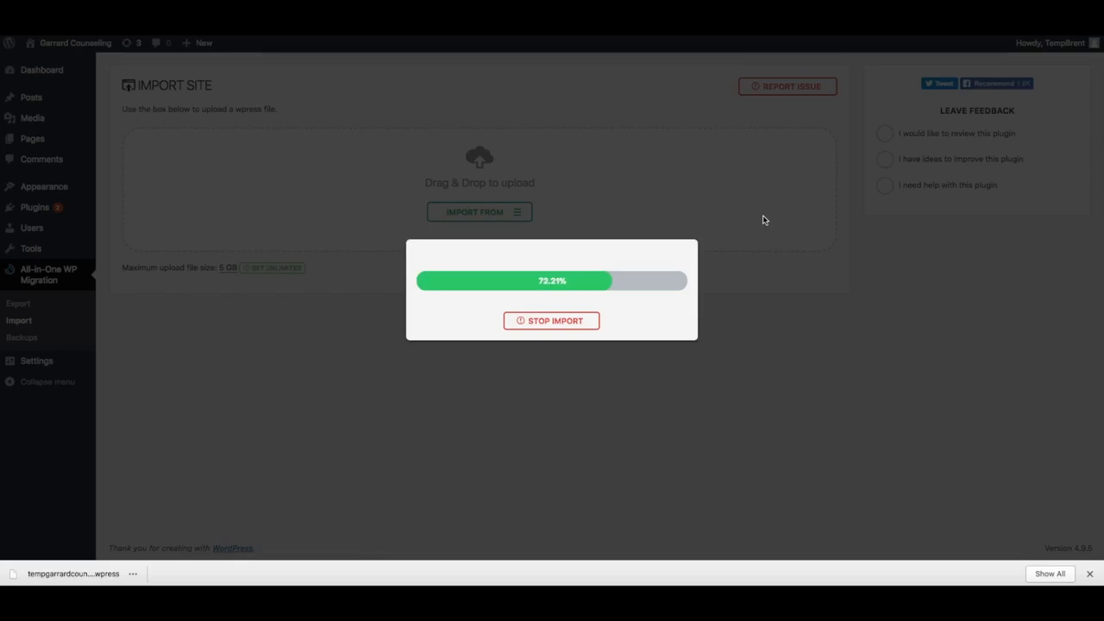
click(589, 191)
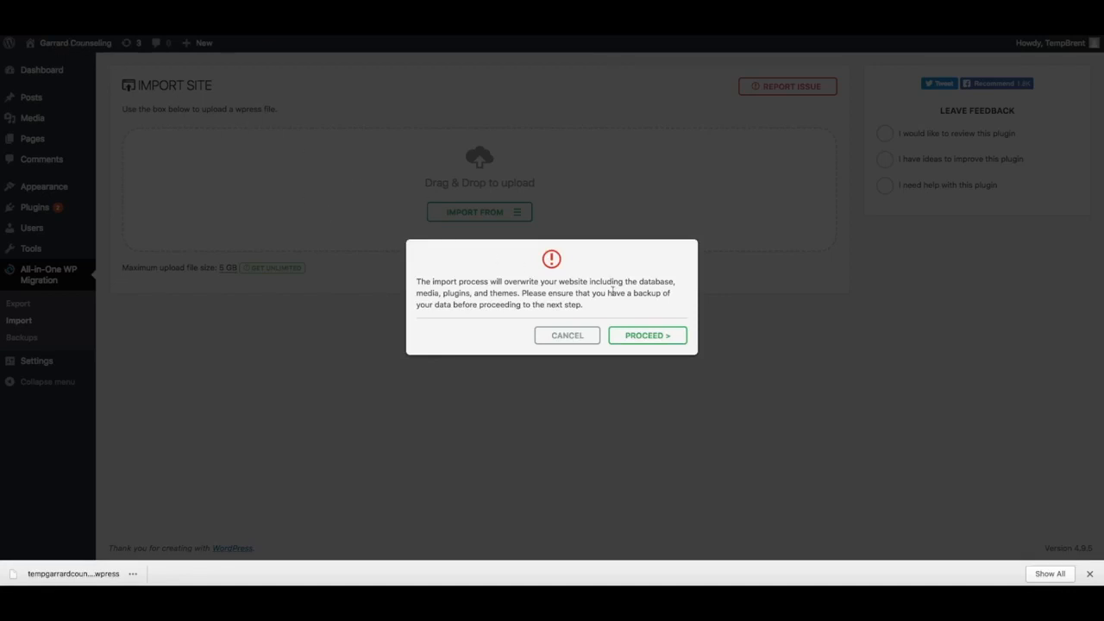
click(647, 335)
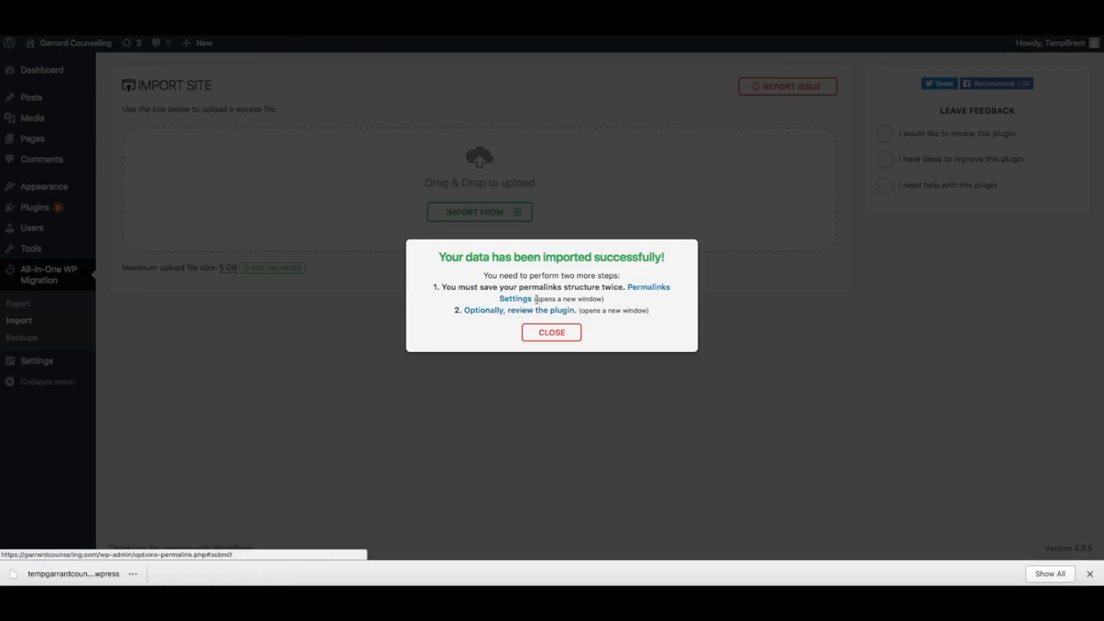
- Open the permalink settings linked from the import confirmation and try to log in with the pre-filled temporary account credentials
click(651, 290)
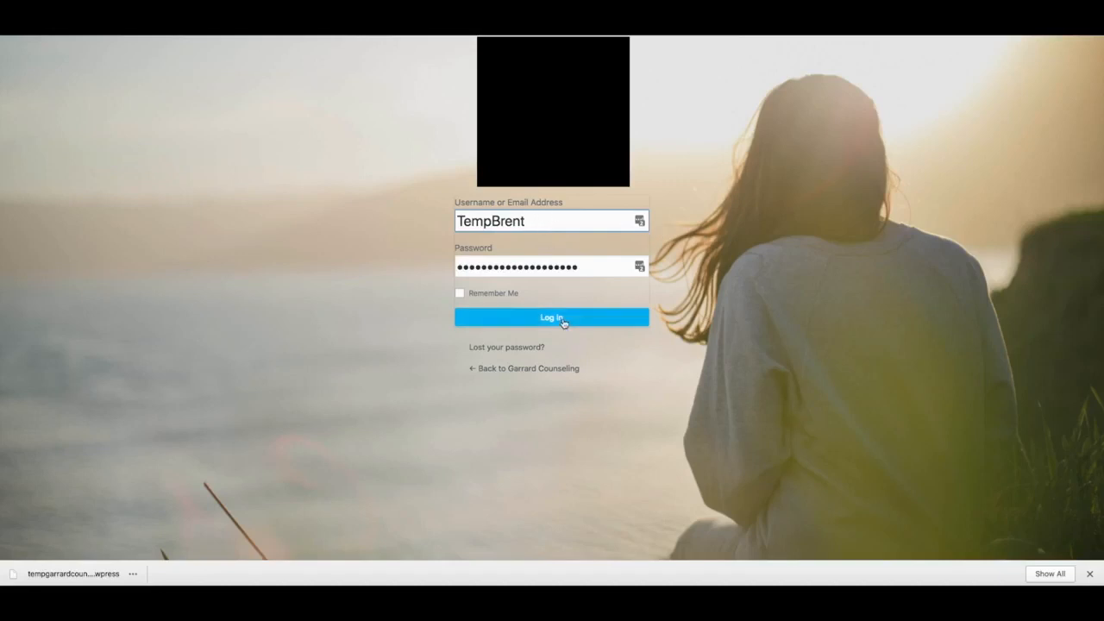
click(562, 319)
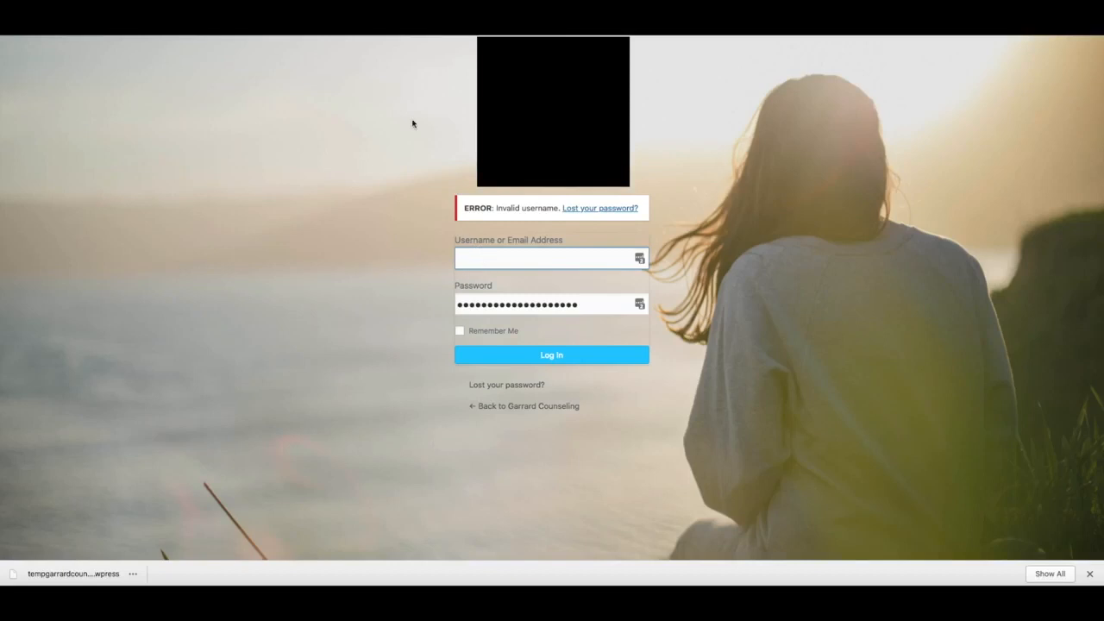
- Copy the imported site's username from the Gmail message, replace the pre-filled password with that account's password, and log in
click(216, 13)
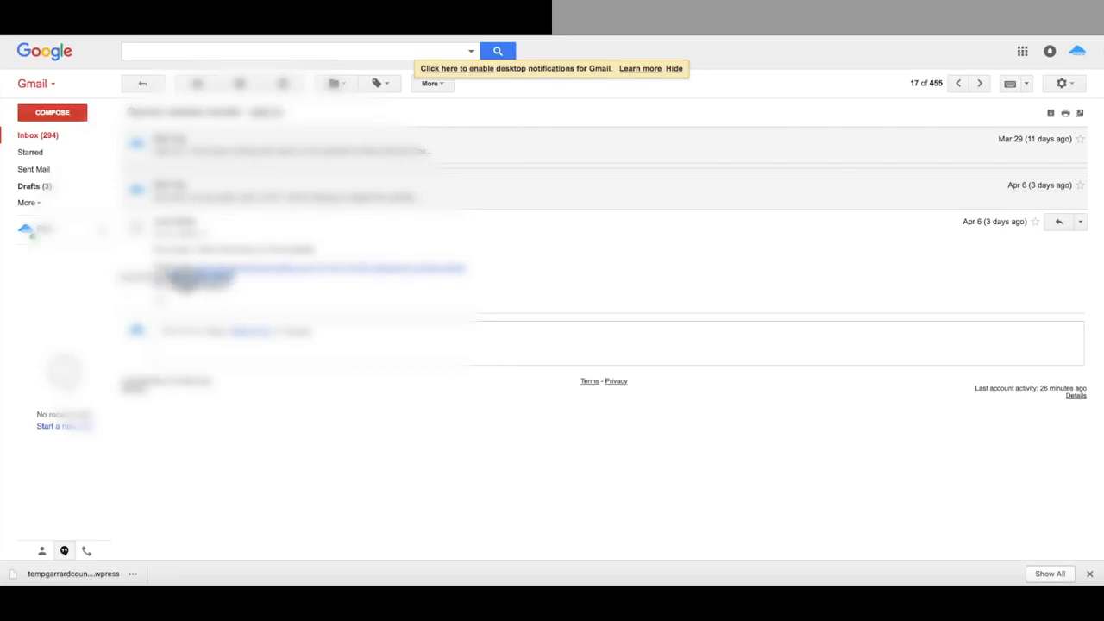
right_click(224, 273)
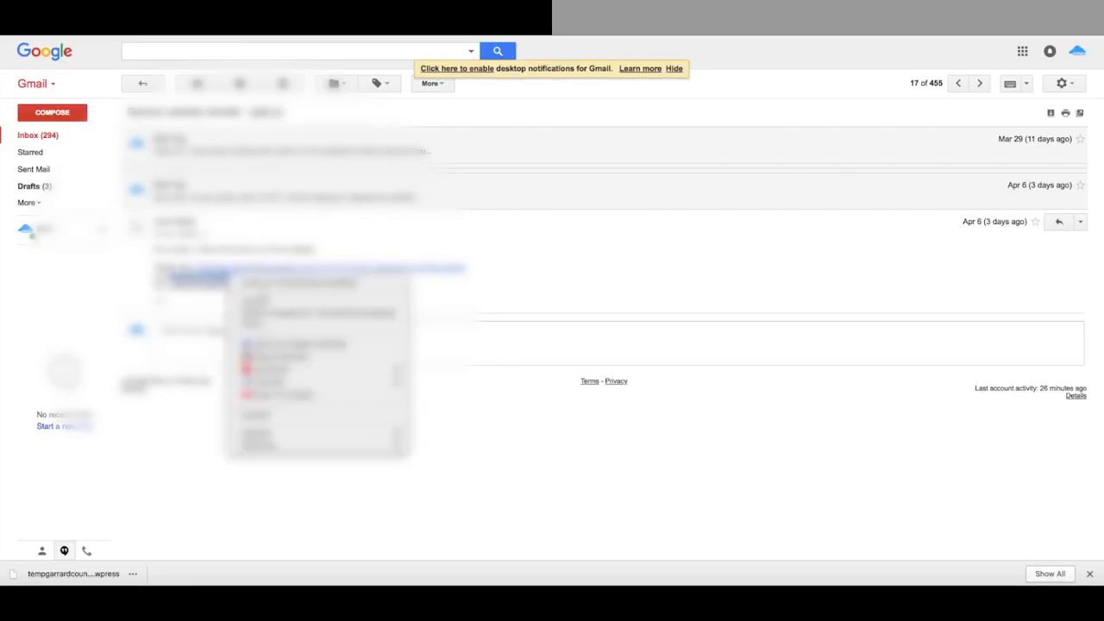
click(260, 304)
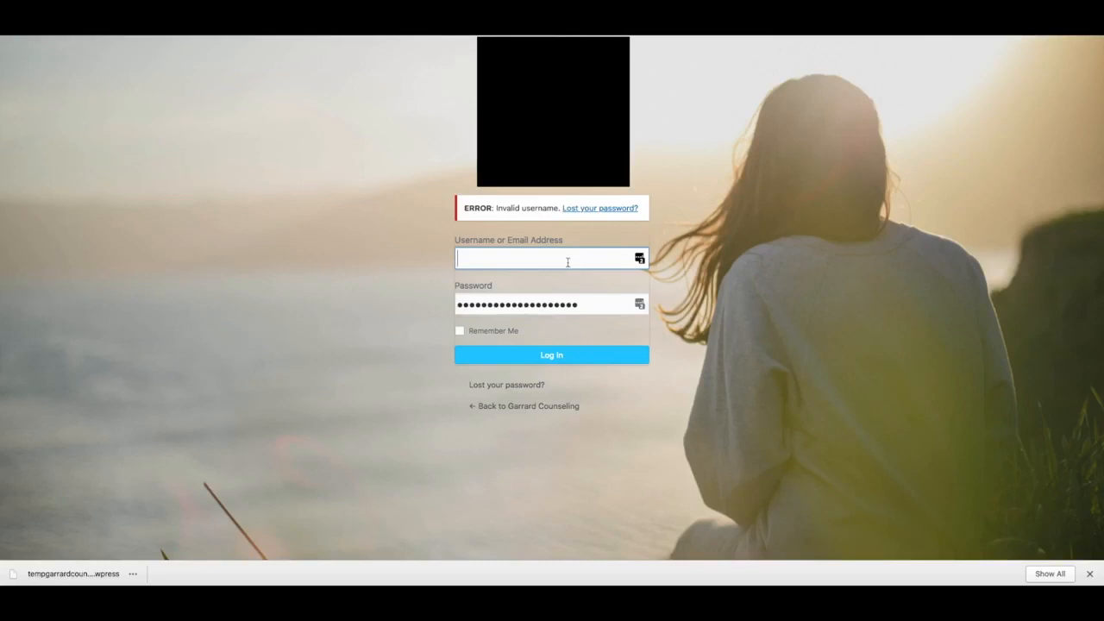
key(super+v)
drag(598, 303, 452, 305)
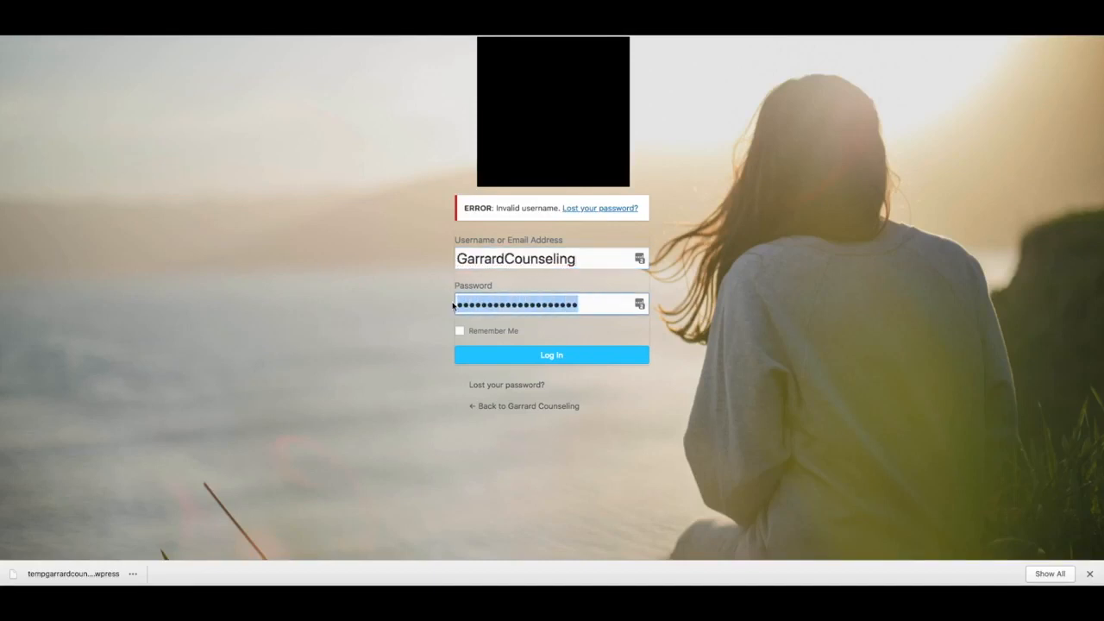
key(BackSpace)
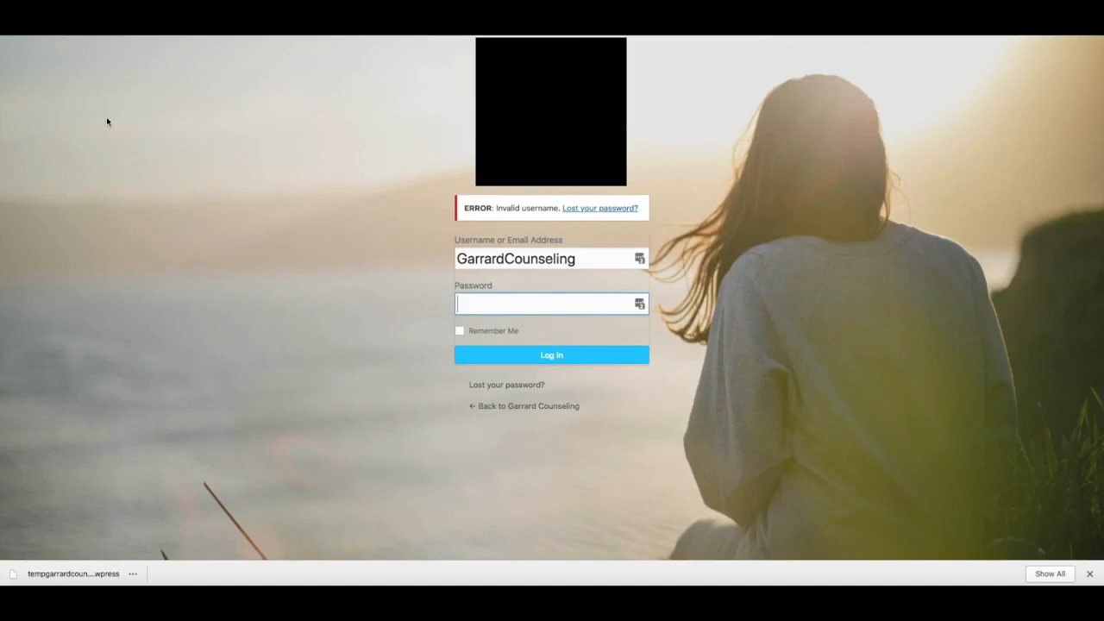
key(ctrl+v)
key(Return)
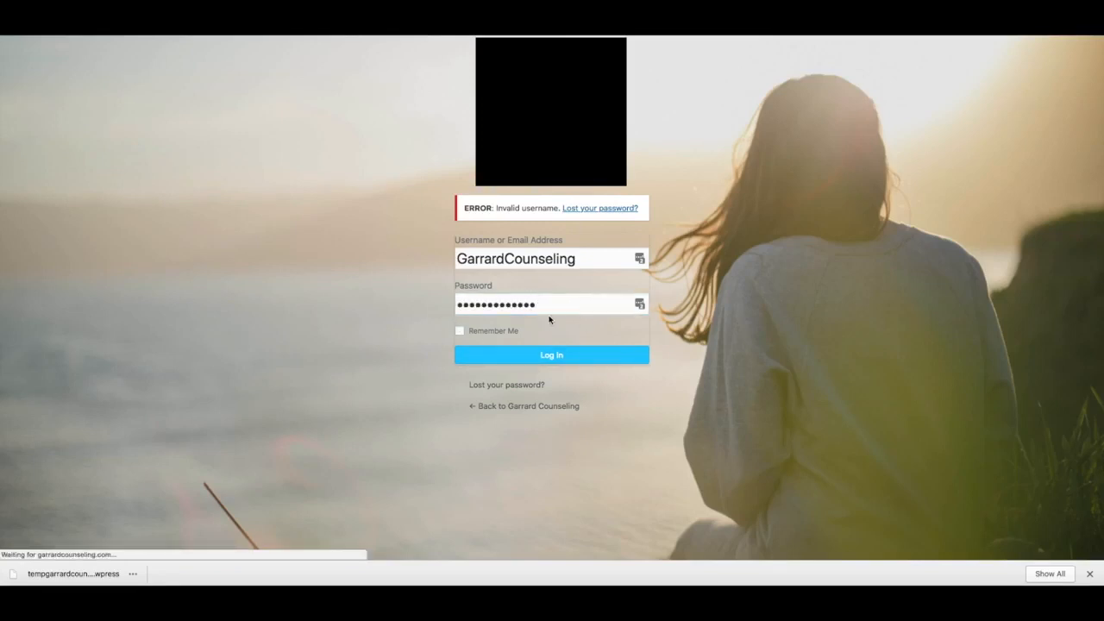
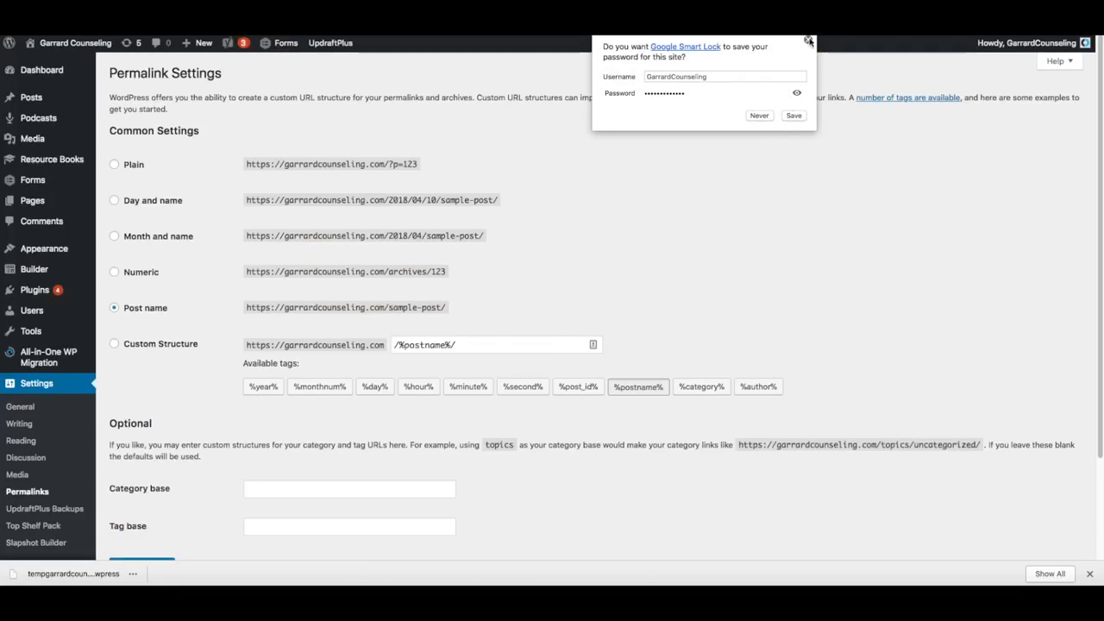
- Decline saving the login in Google Smart Lock and LastPass, and save the permalink settings with the Post name structure
click(808, 40)
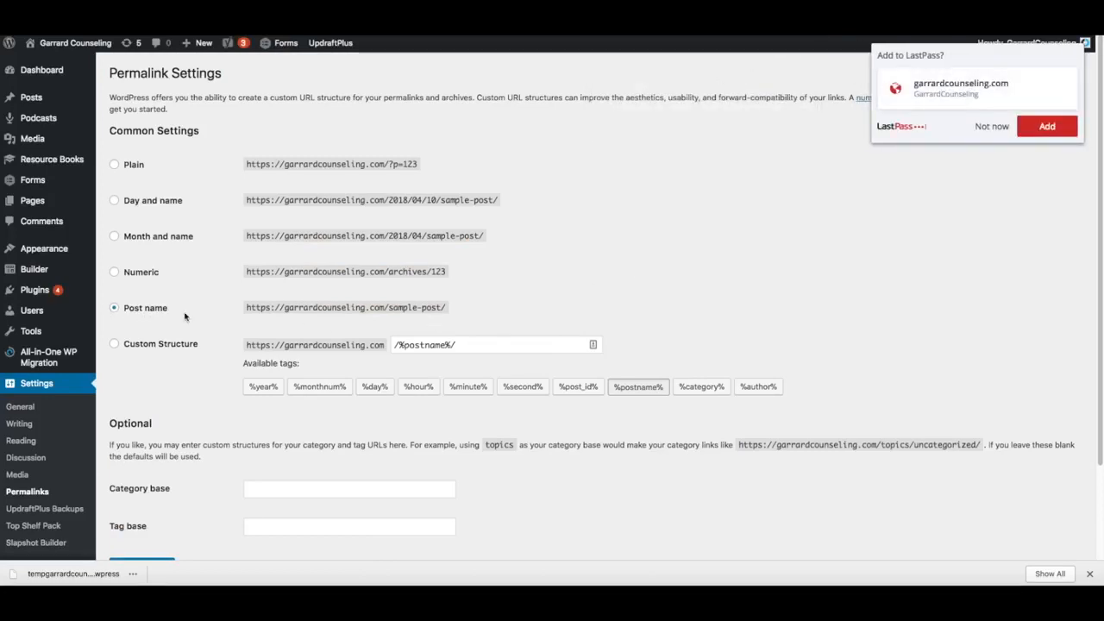
click(1002, 127)
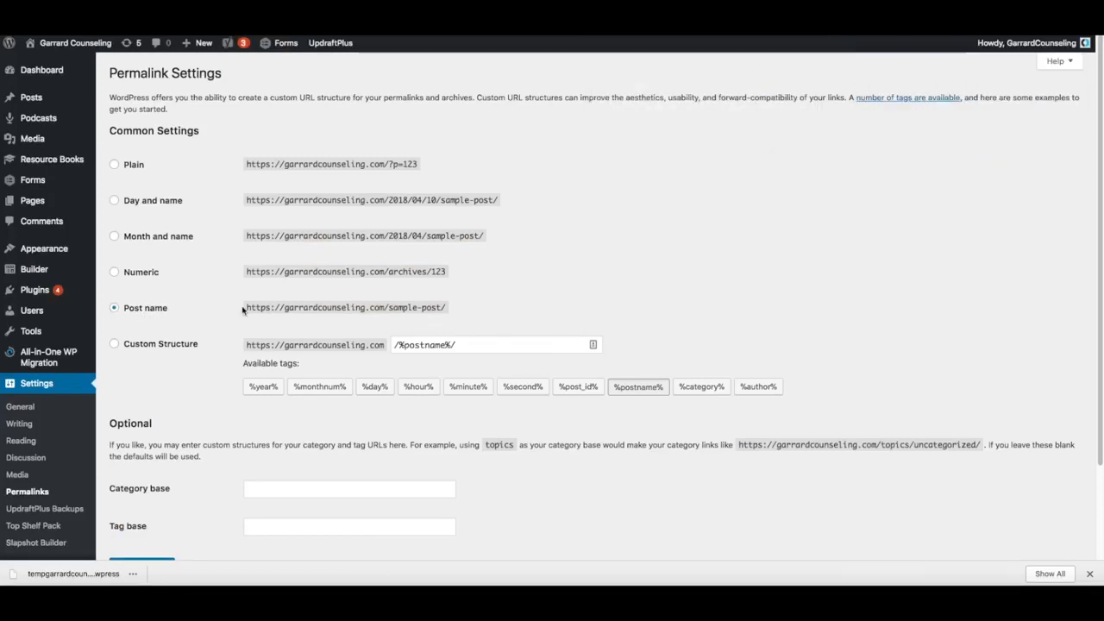
scroll(235, 363, down, 3)
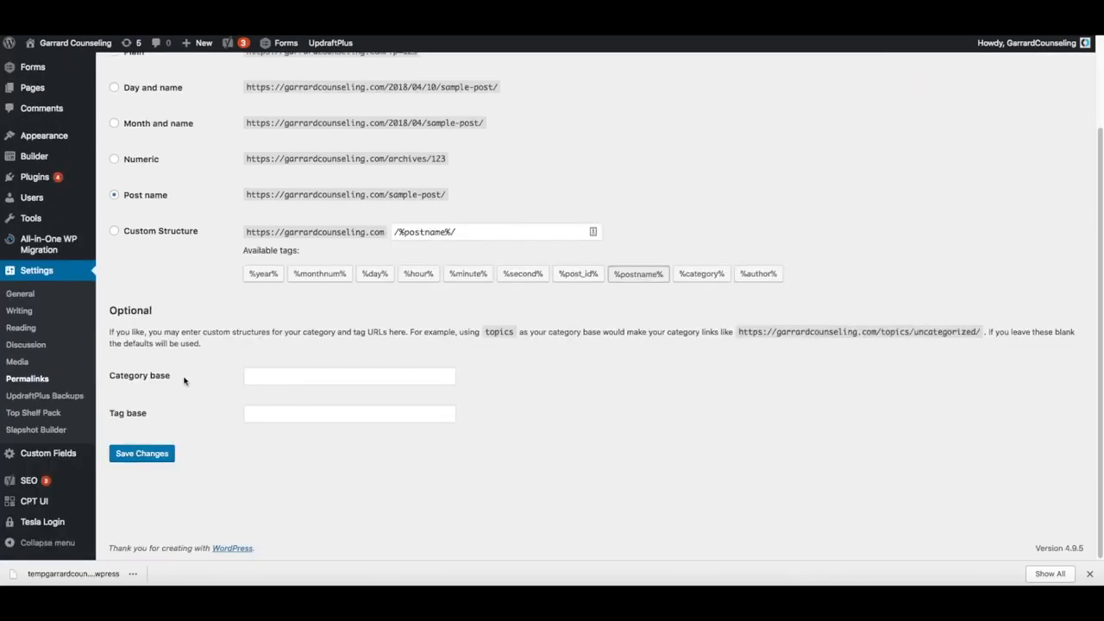
click(152, 455)
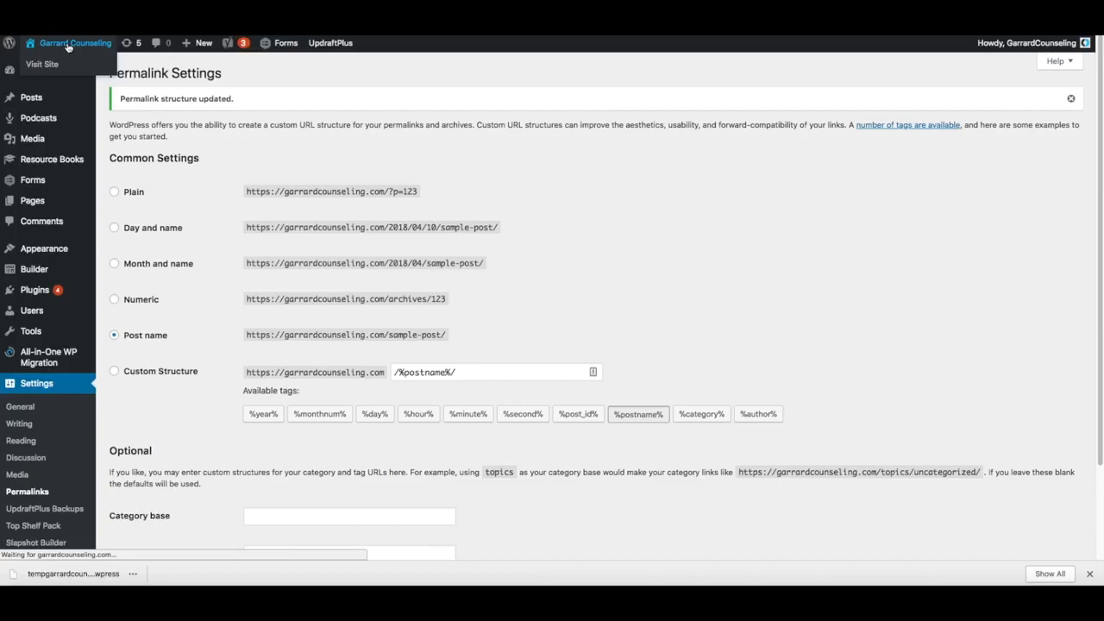
- Visit the migrated site's front page and check its header, relationship types and retreat sections
click(68, 44)
scroll(521, 259, down, 5)
scroll(530, 270, down, 3)
scroll(530, 271, up, 8)
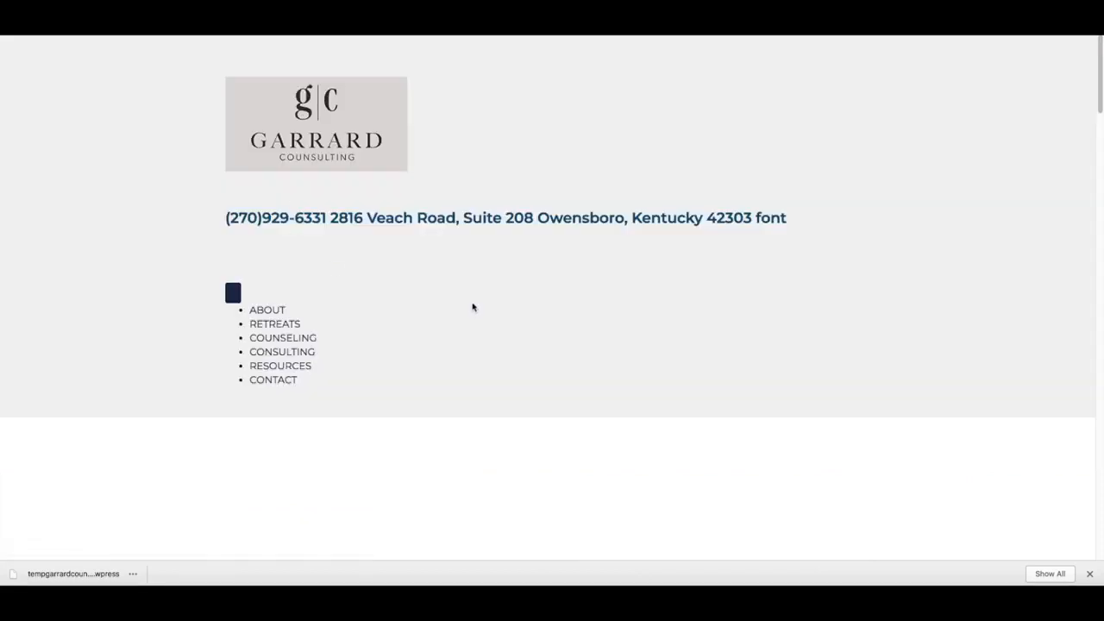
scroll(680, 312, down, 15)
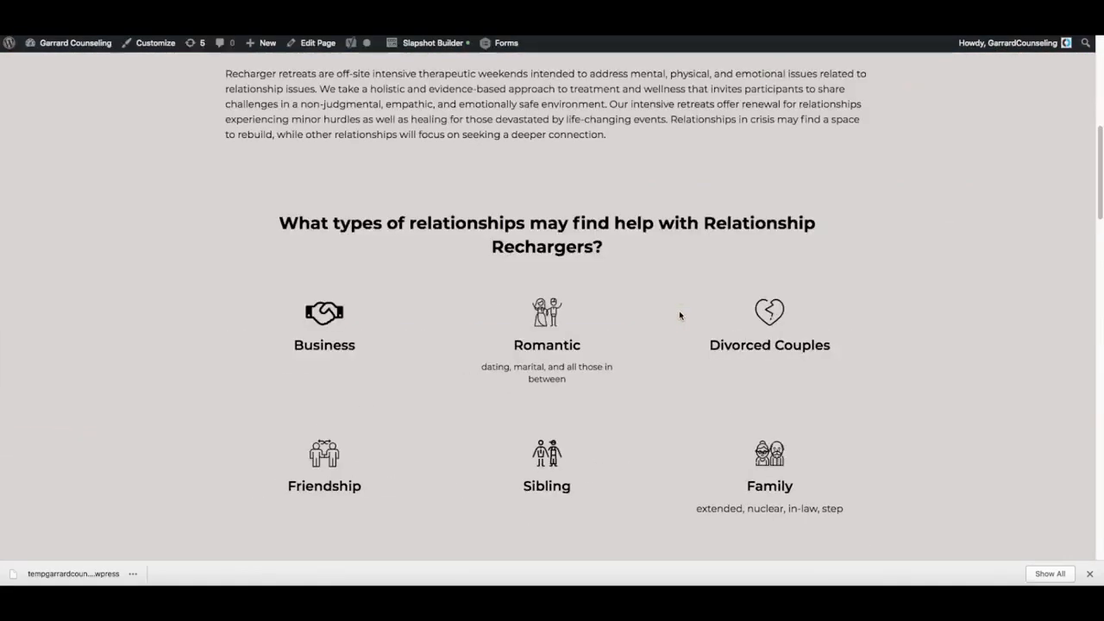
scroll(679, 311, down, 15)
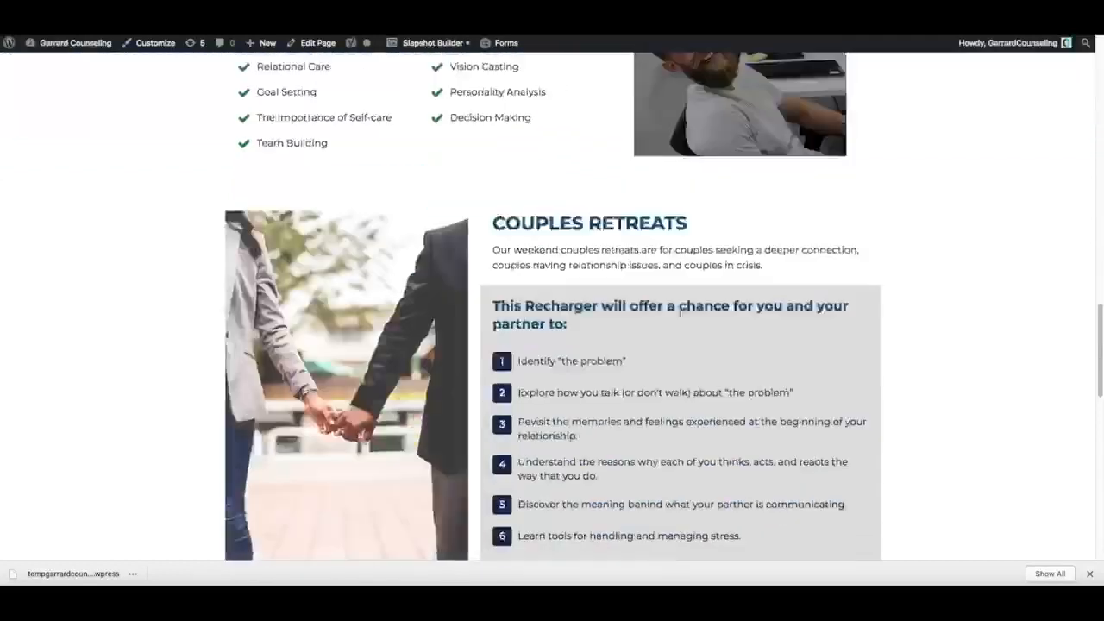
scroll(679, 313, up, 20)
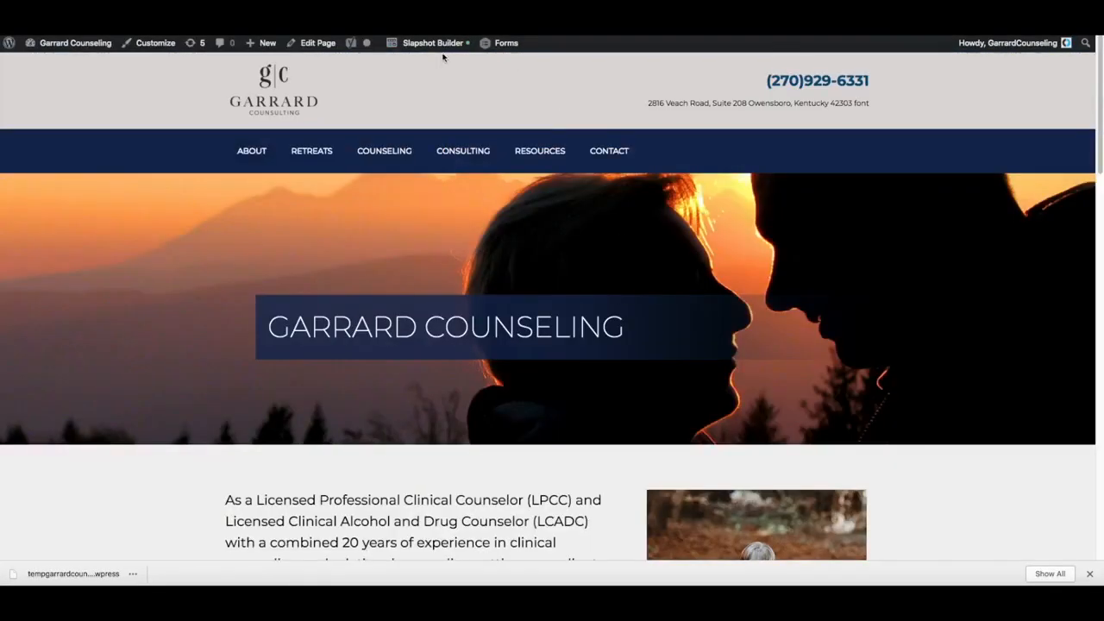
- Open the front page in Slapshot Builder and publish it
click(442, 42)
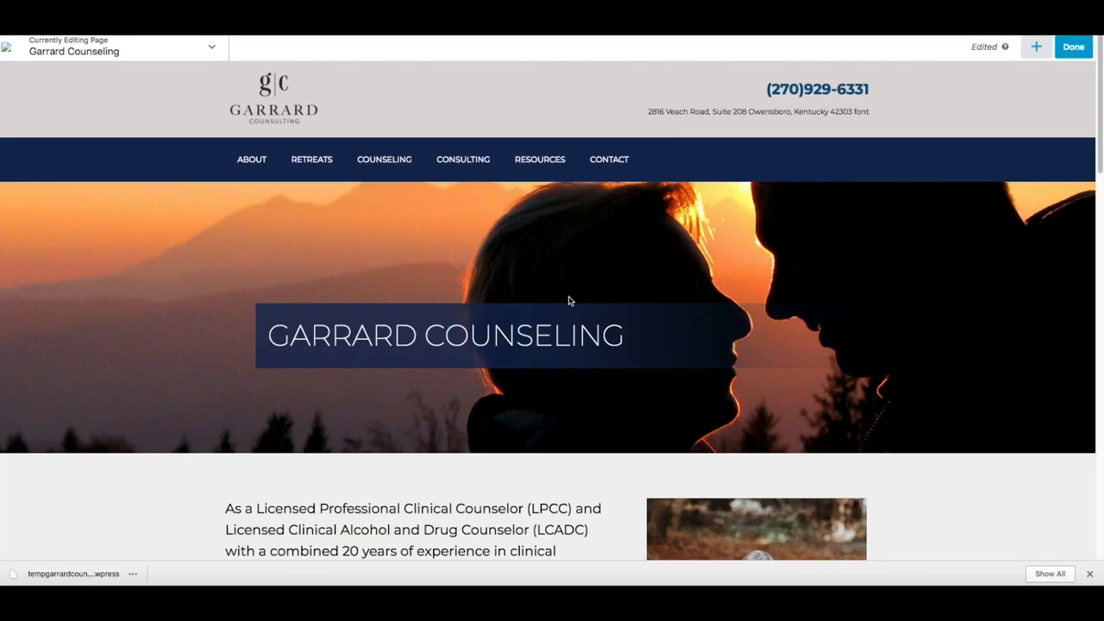
click(1077, 49)
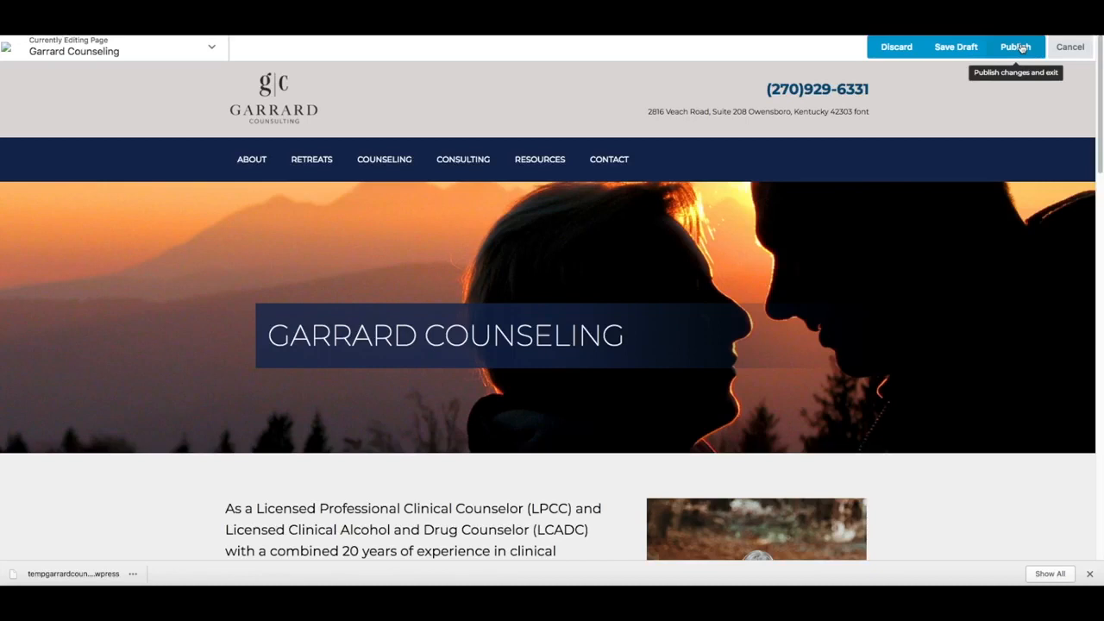
click(1016, 48)
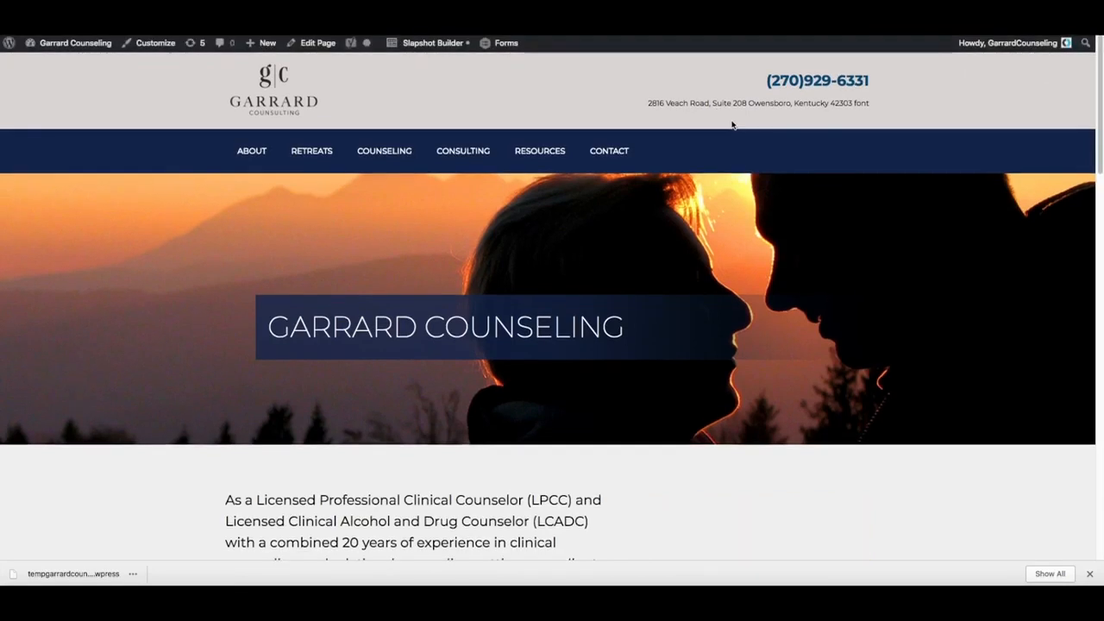
- Return to the dashboard and open the details of the All-in-One WP Migration plugin from the all-in-one plugin search results
mouse_move(65, 48)
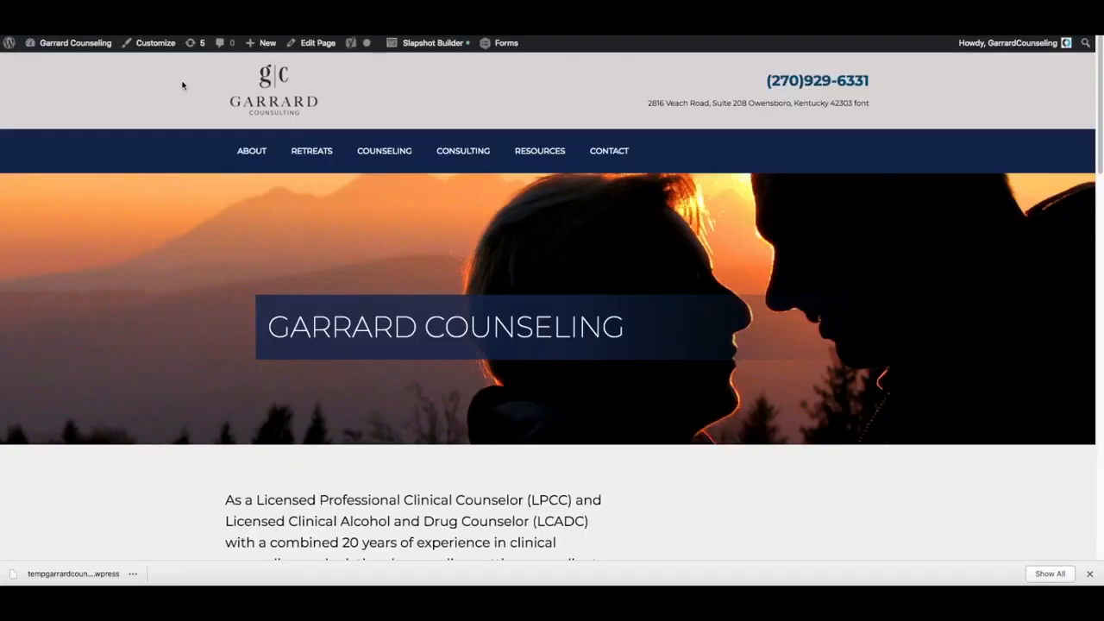
click(78, 45)
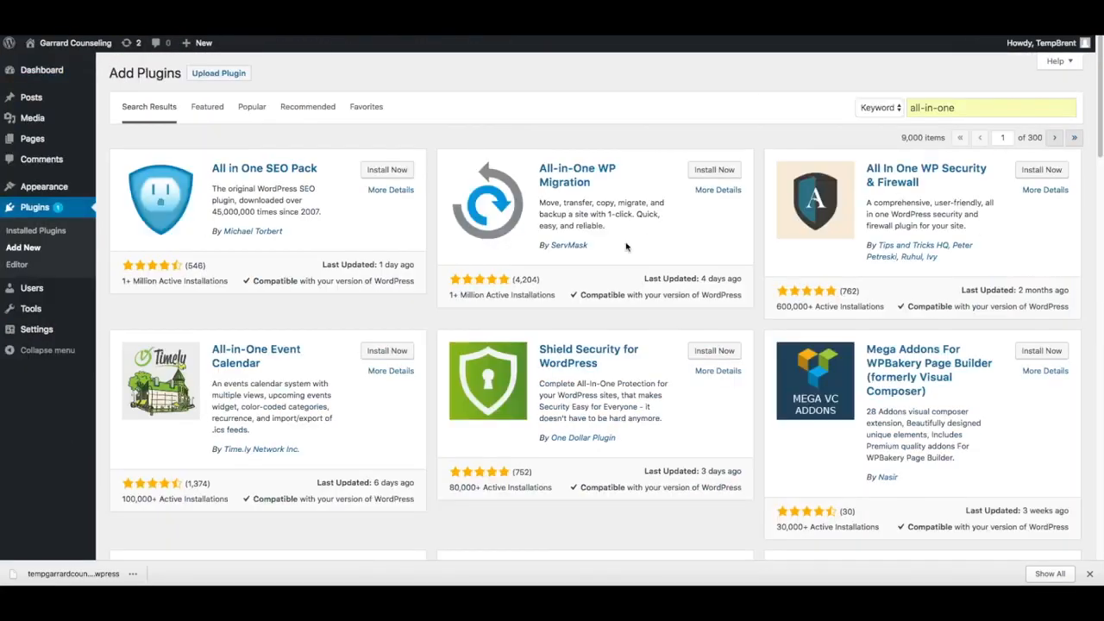
click(591, 175)
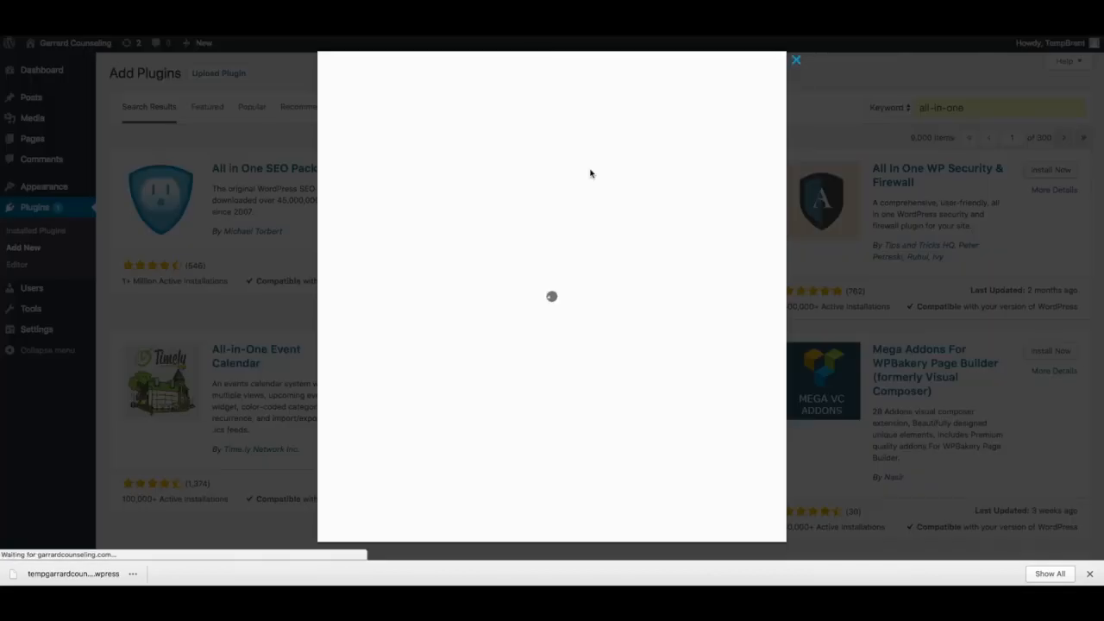